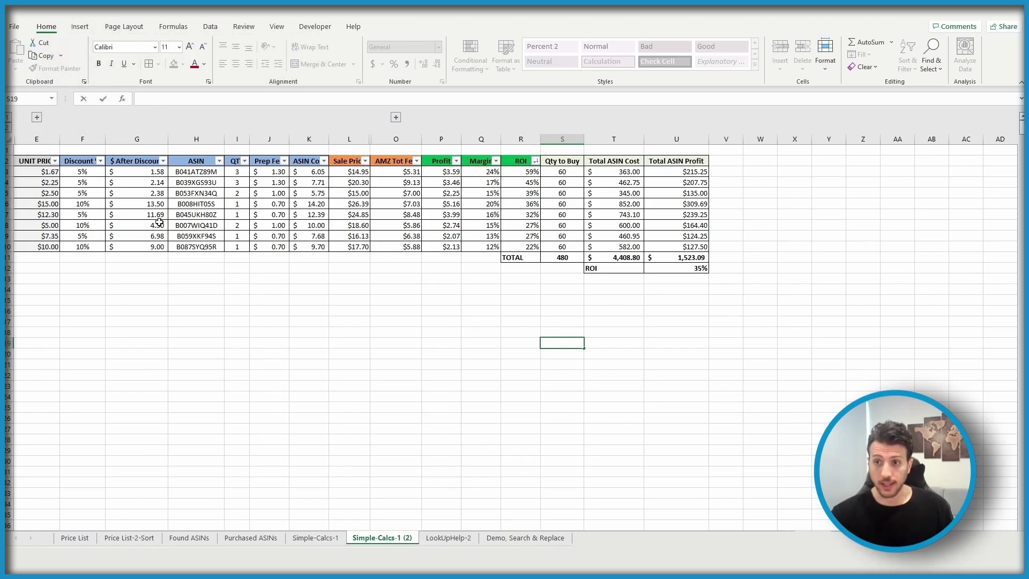
# Expand the grouped columns A–D to show ITEM #, UPC, BRAND and SUPPLIER DESCRIPTION, then review rows A3:E10
pyautogui.click(382, 413)
pyautogui.click(196, 311)
pyautogui.click(37, 117)
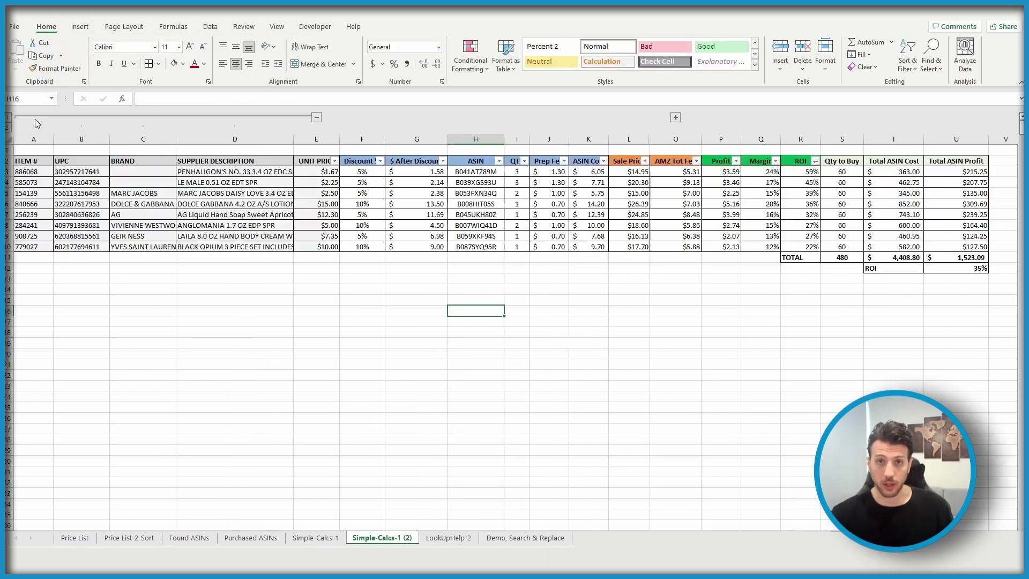
pyautogui.click(172, 323)
pyautogui.moveTo(27, 172); pyautogui.dragTo(314, 247)
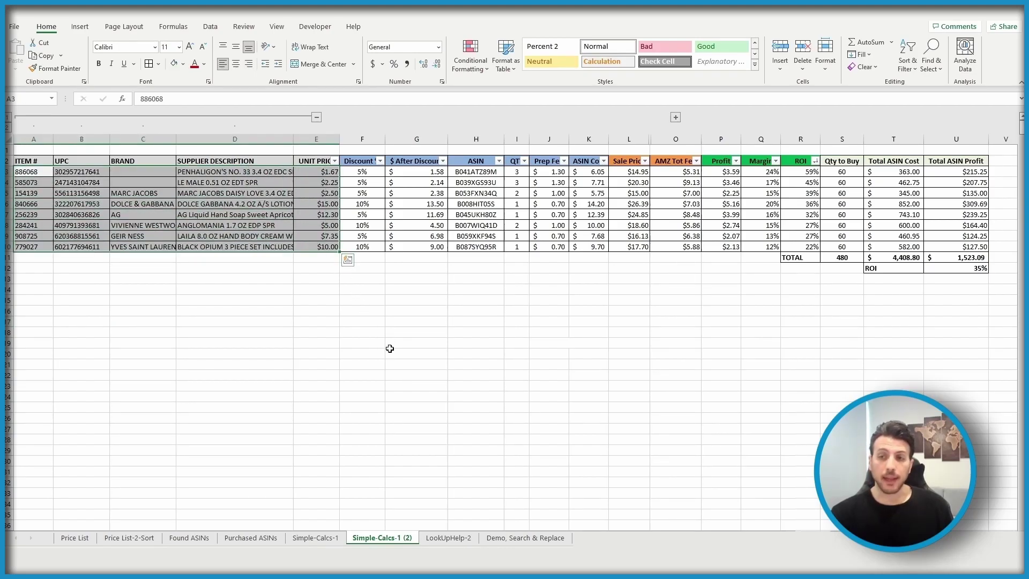
pyautogui.click(399, 382)
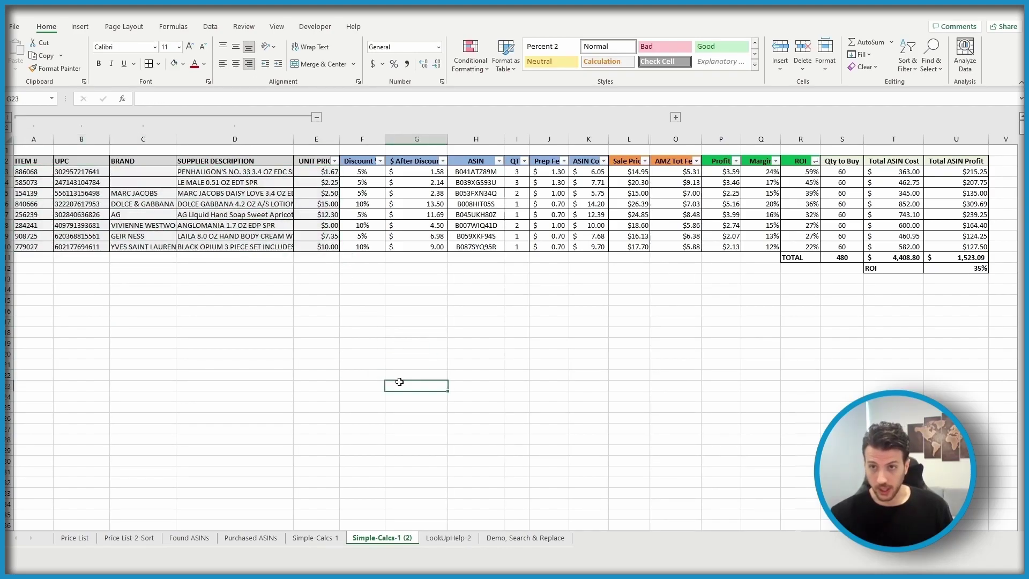
# Copy the item columns A2:D10 and paste them starting at V2
pyautogui.moveTo(34, 159); pyautogui.dragTo(278, 246)
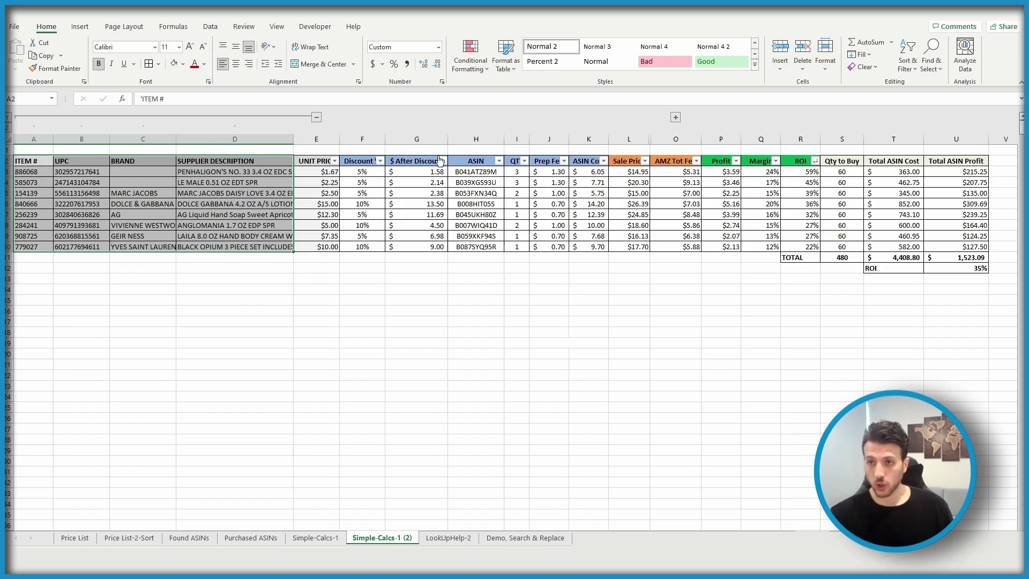
pyautogui.hotkey('ctrl', 'c')
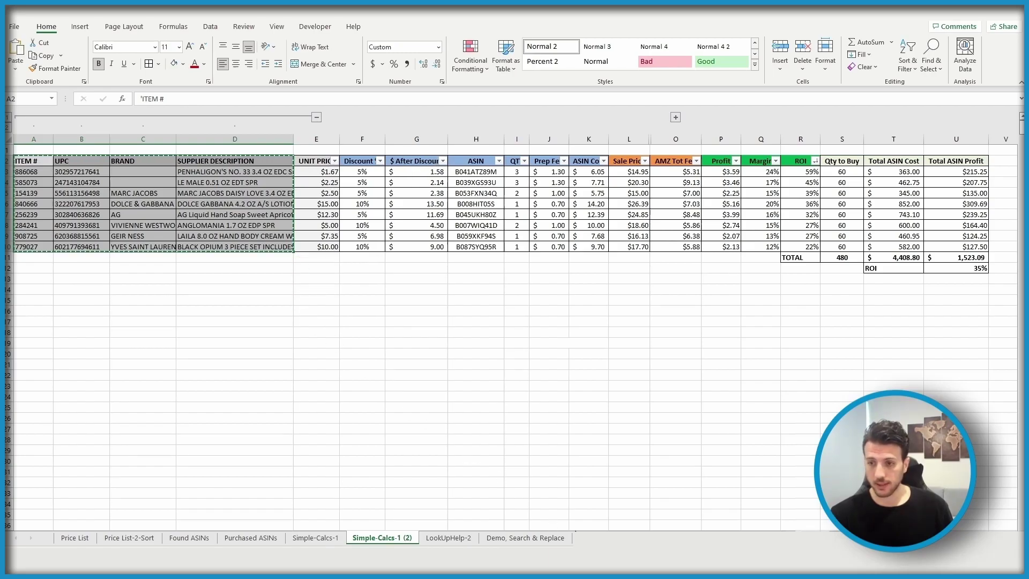
pyautogui.hscroll(5, 700, 179)
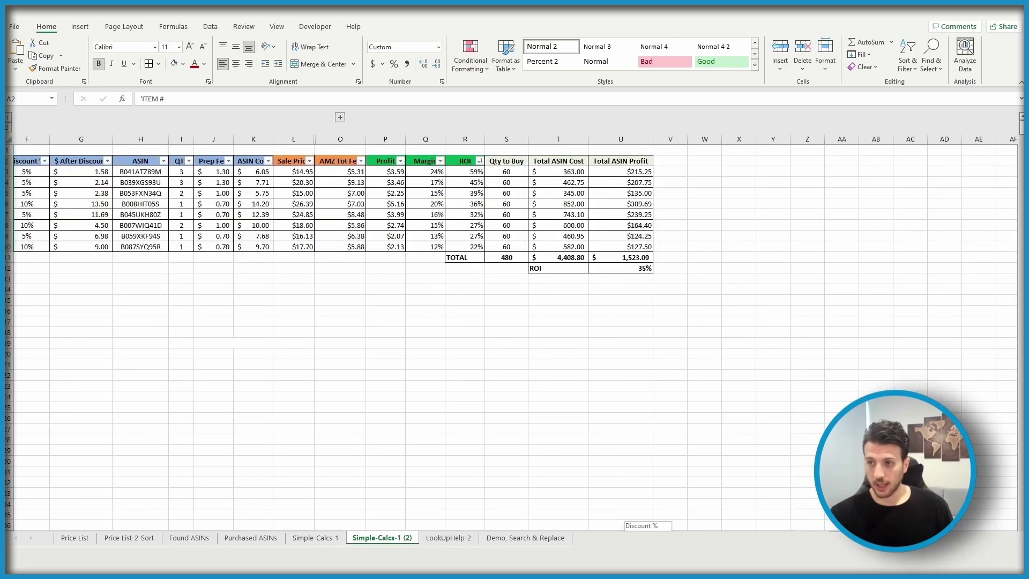
pyautogui.click(683, 162)
pyautogui.hotkey('ctrl', 'v')
# Title the block 'Purchase Order' in V1 and autofit column W so UPC codes show fully
pyautogui.click(686, 152)
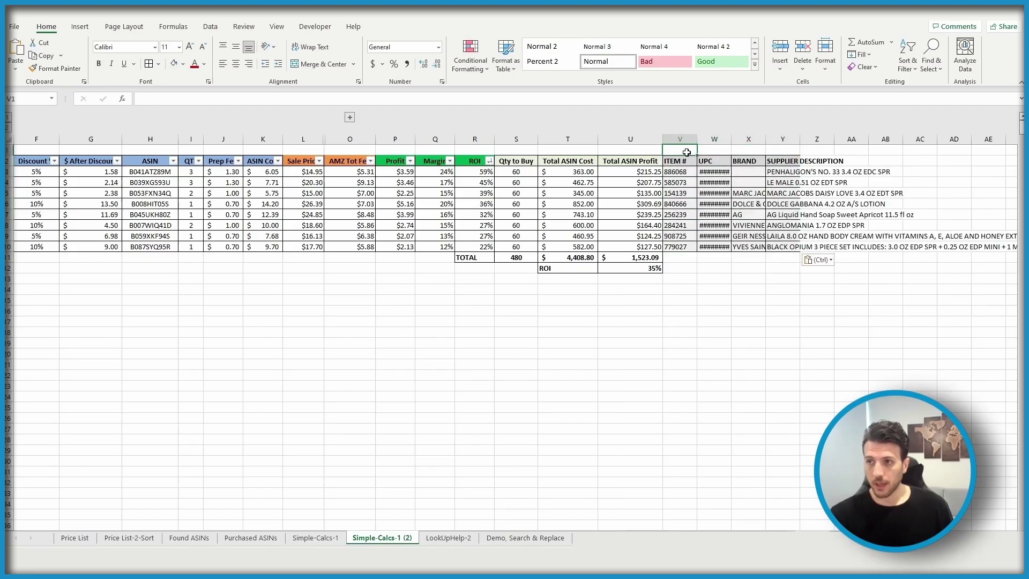
pyautogui.write('Purchase Ord')
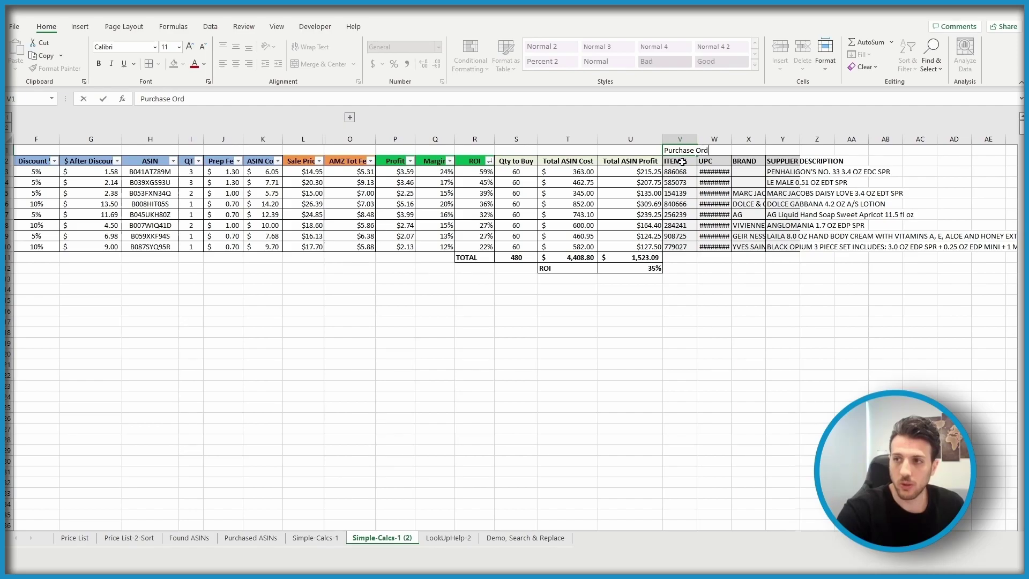
pyautogui.write('er')
pyautogui.press('Return')
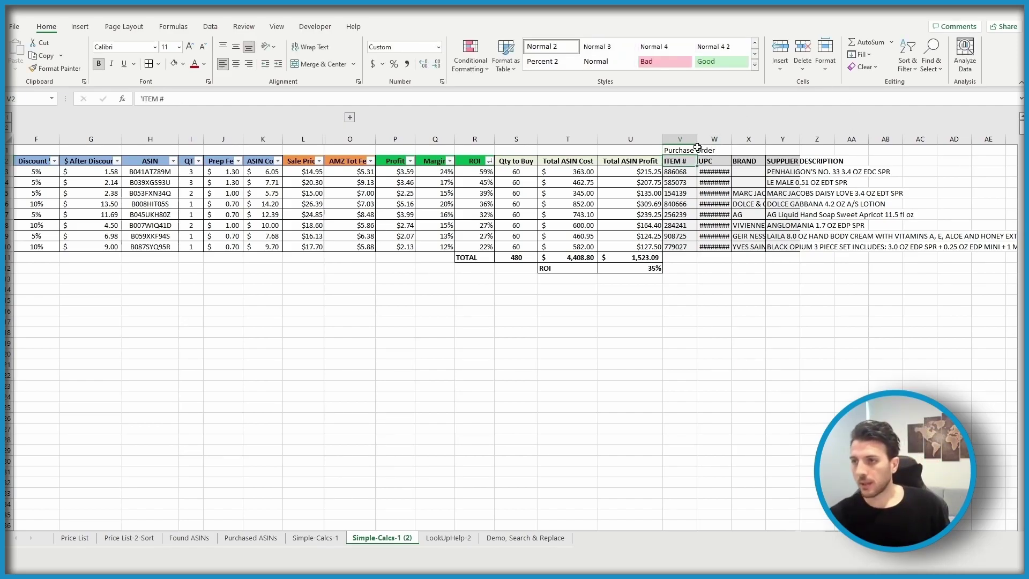
pyautogui.doubleClick(731, 141)
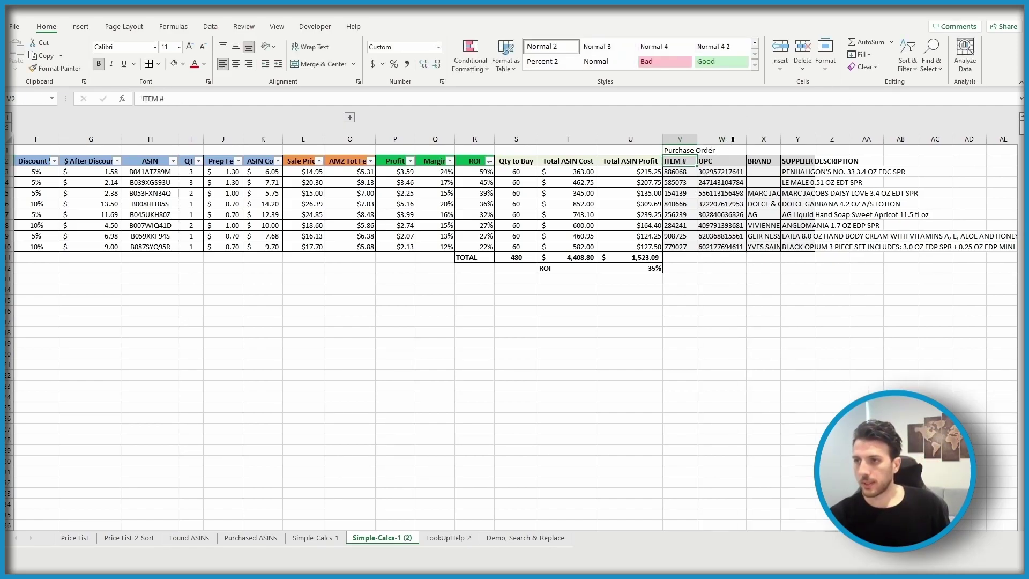
pyautogui.click(721, 290)
pyautogui.hscroll(-3, 516, 332)
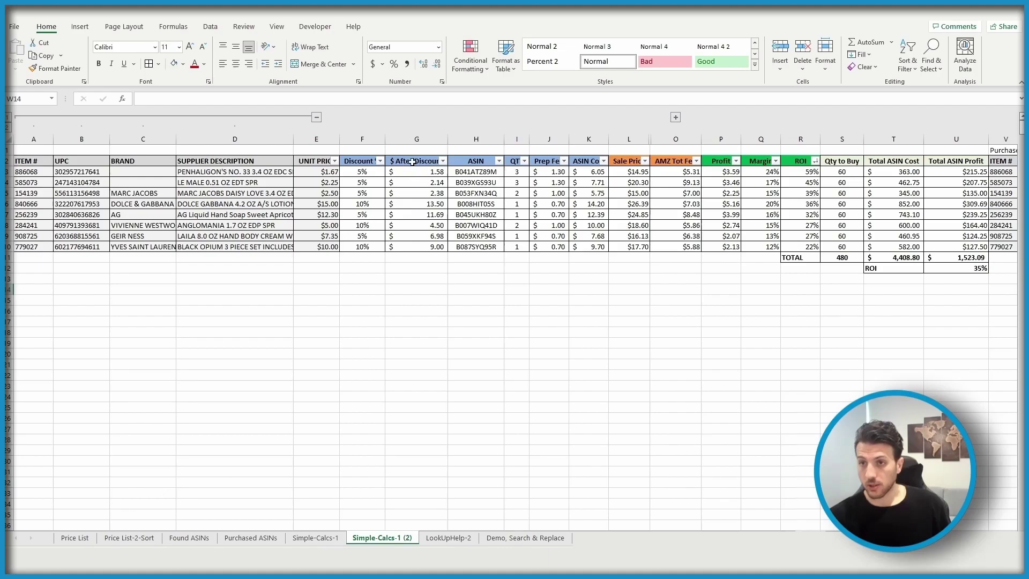
# Copy the discounted prices in G3:G10 and check the discount formula in G5
pyautogui.moveTo(417, 173); pyautogui.dragTo(440, 250)
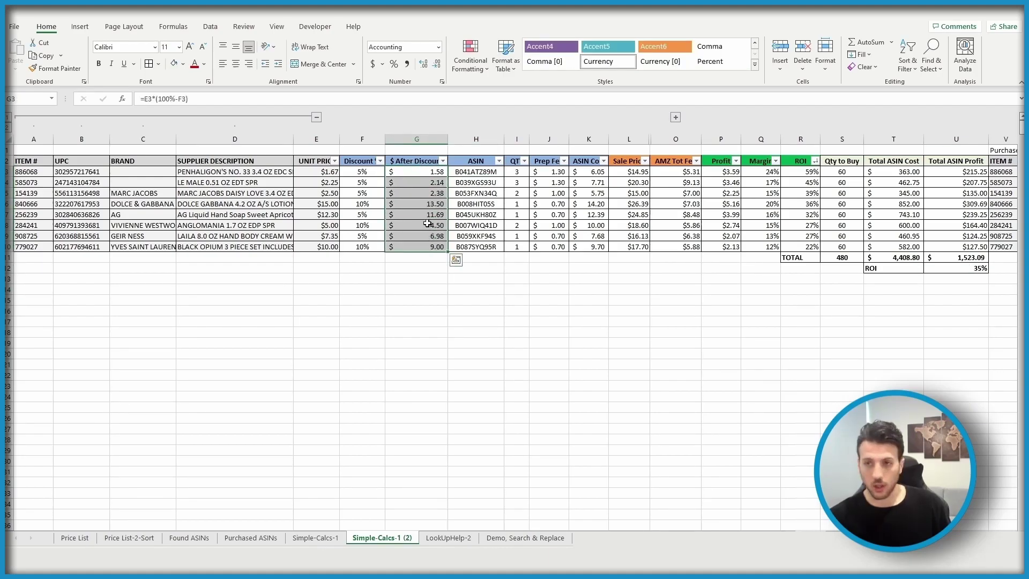
pyautogui.hotkey('ctrl', 'c')
pyautogui.hscroll(1, 643, 514)
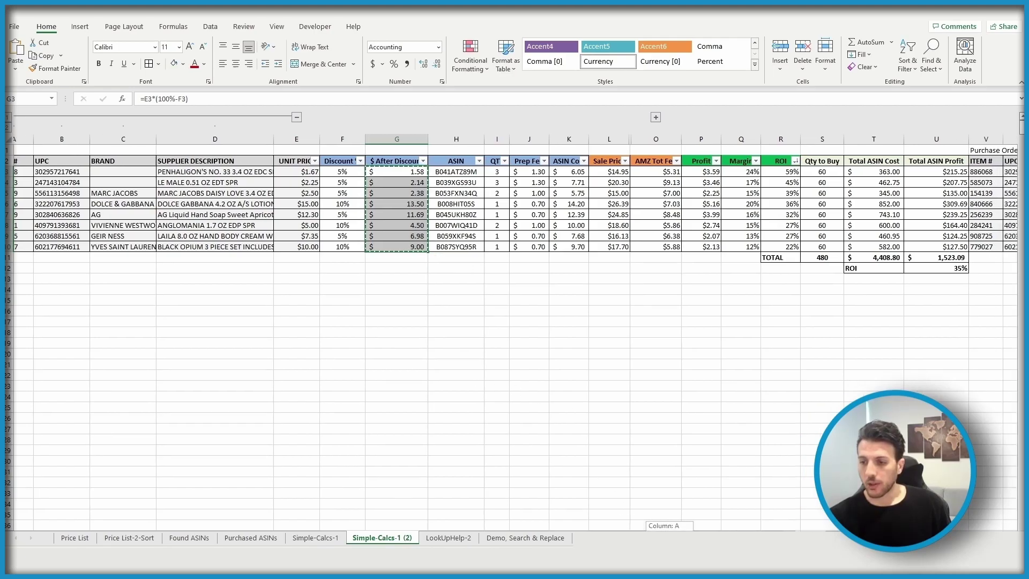
pyautogui.hscroll(5, 696, 222)
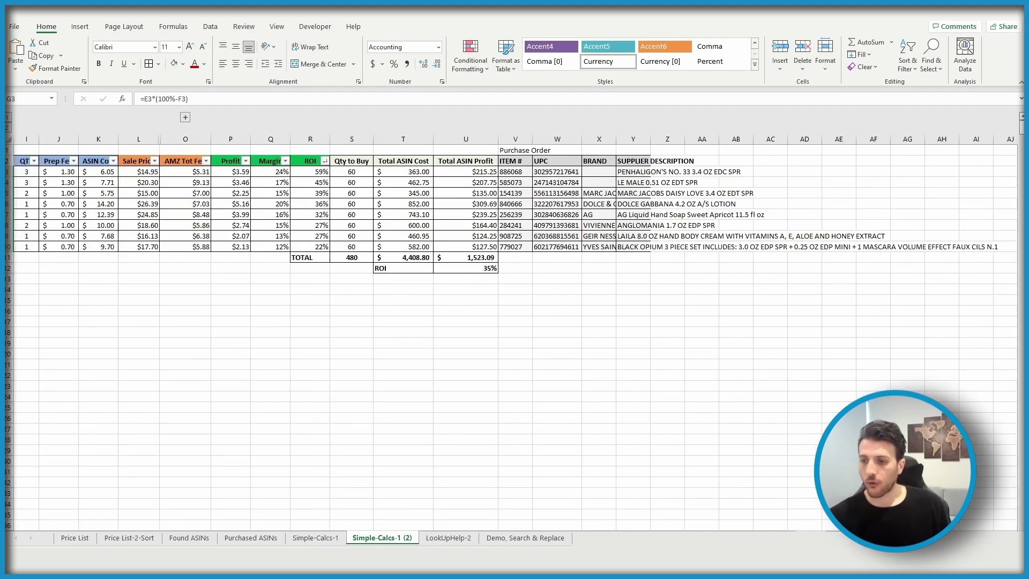
pyautogui.hscroll(-5, 515, 333)
pyautogui.click(416, 193)
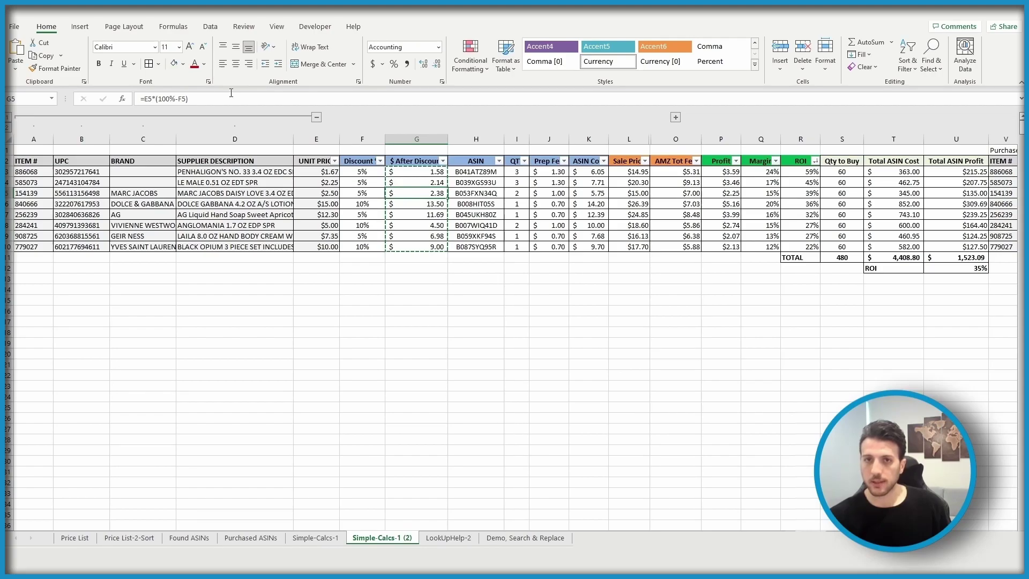
pyautogui.hscroll(1, 619, 476)
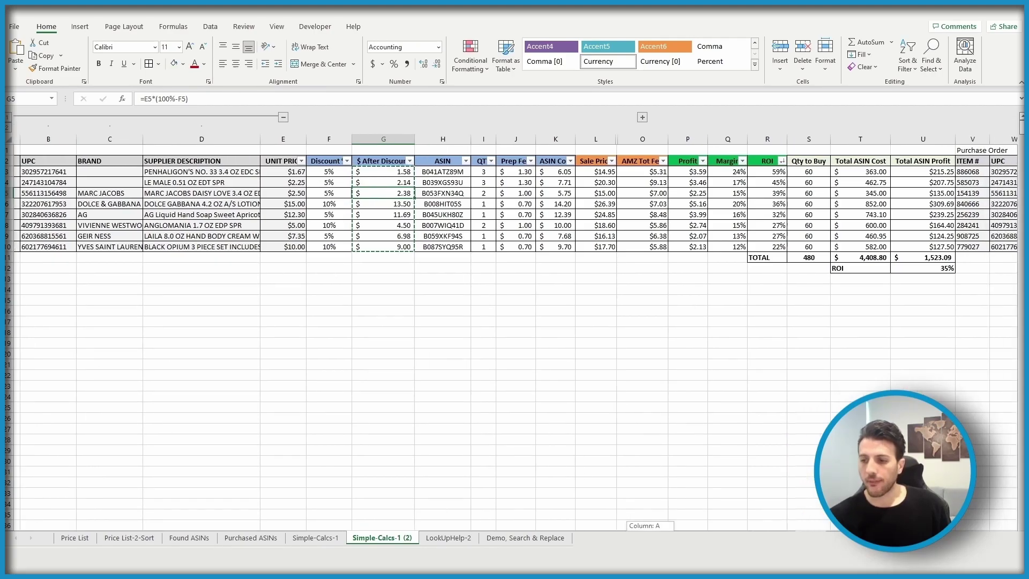
pyautogui.hscroll(3, 643, 332)
# Enter the header 'Our Price' in Z2 beside SUPPLIER DESCRIPTION
pyautogui.click(786, 160)
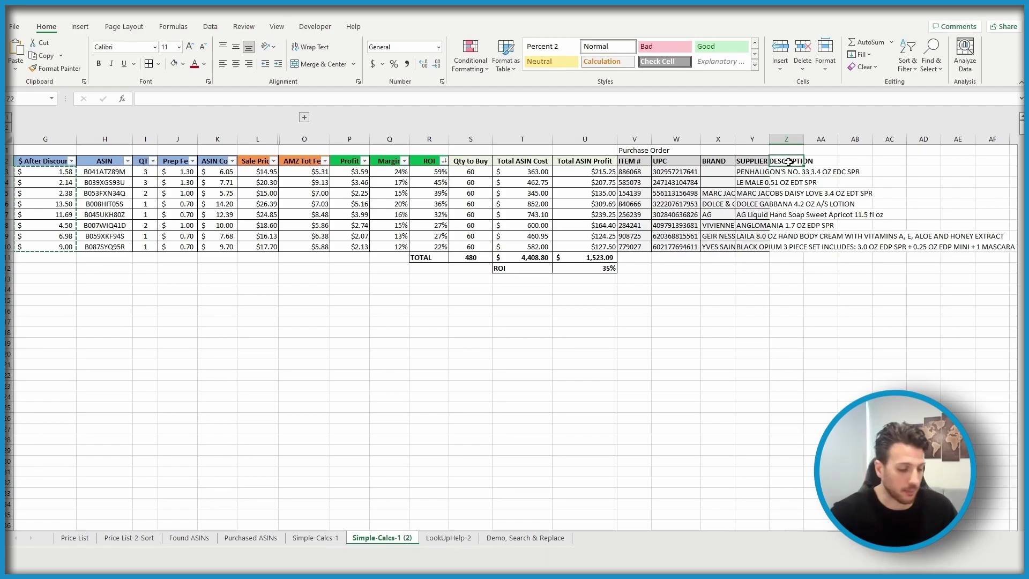
pyautogui.write('Our Price')
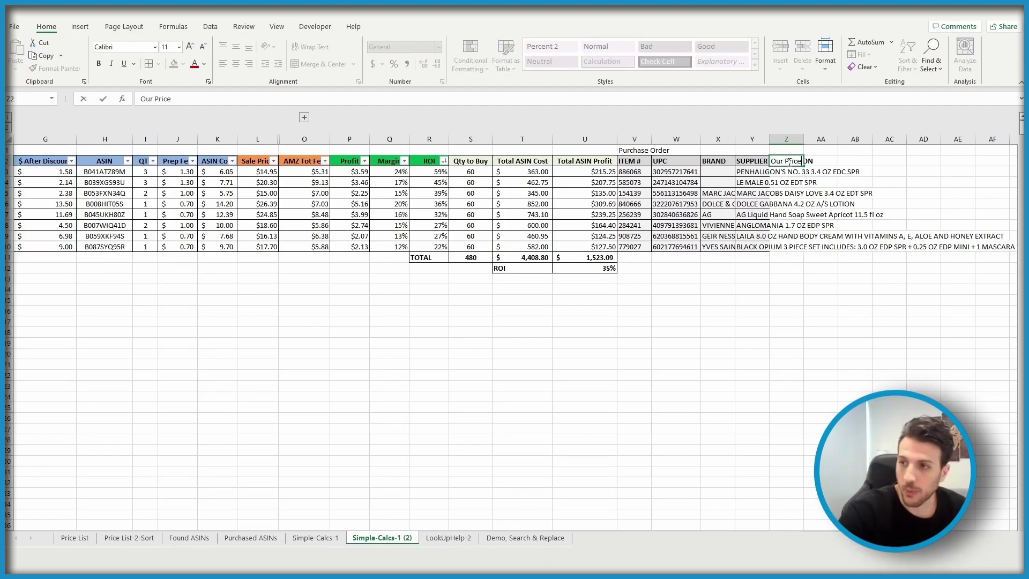
pyautogui.press('Return')
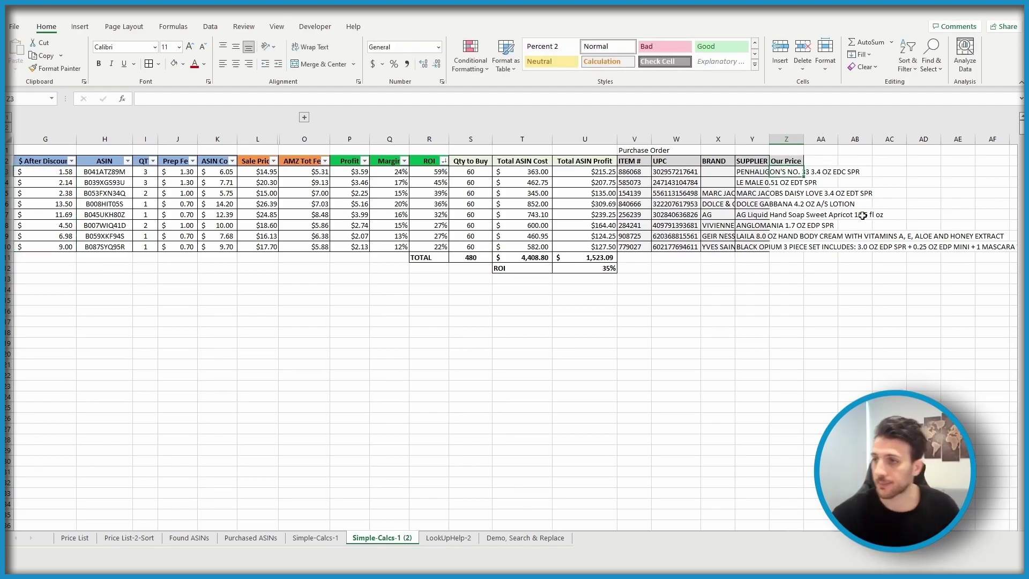
pyautogui.rightClick(780, 170)
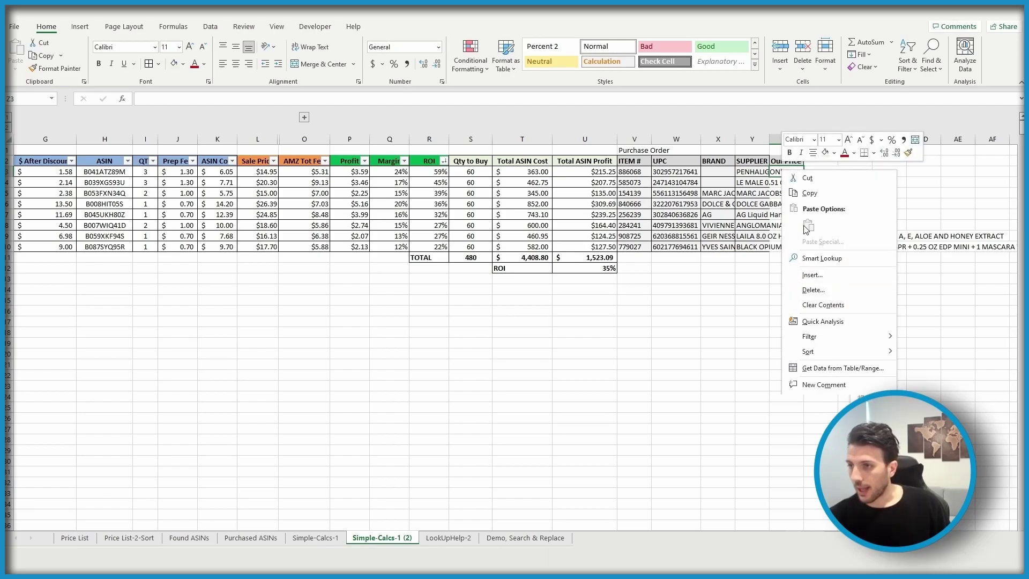
pyautogui.click(794, 341)
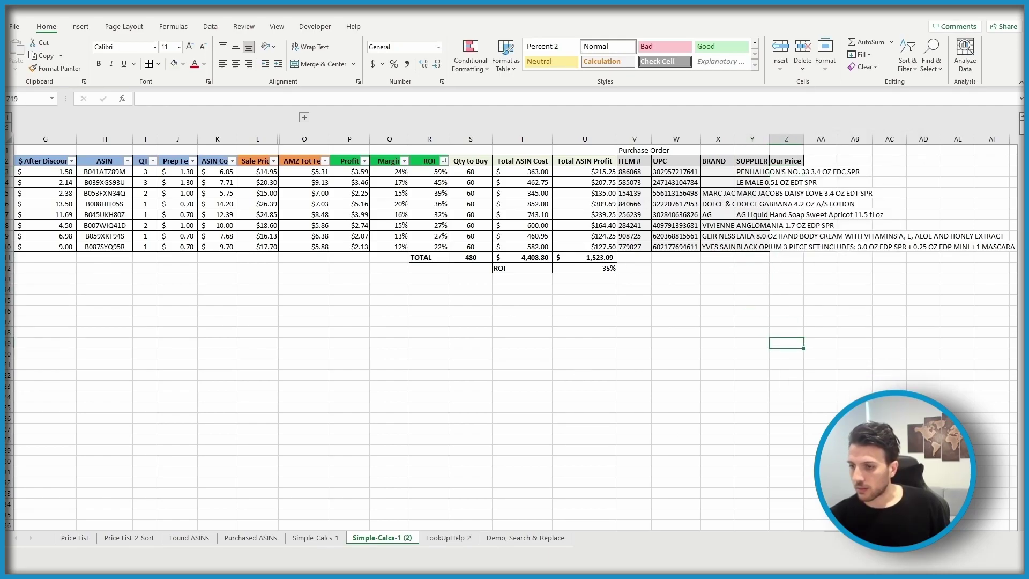
# Copy the discounted prices G3:G10 again for pasting under Our Price
pyautogui.hscroll(-5, 514, 321)
pyautogui.click(381, 181)
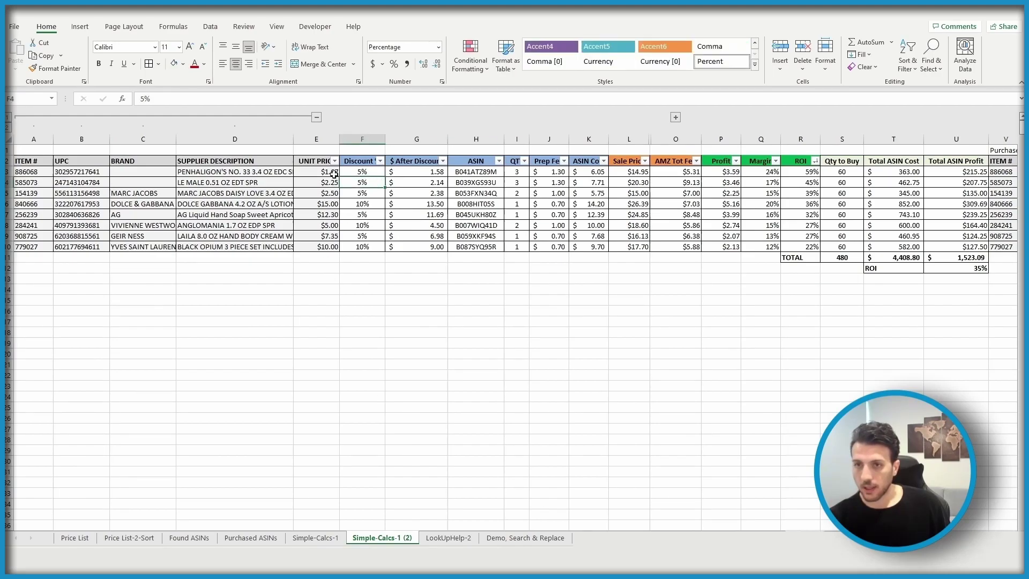
pyautogui.moveTo(418, 169); pyautogui.dragTo(418, 247)
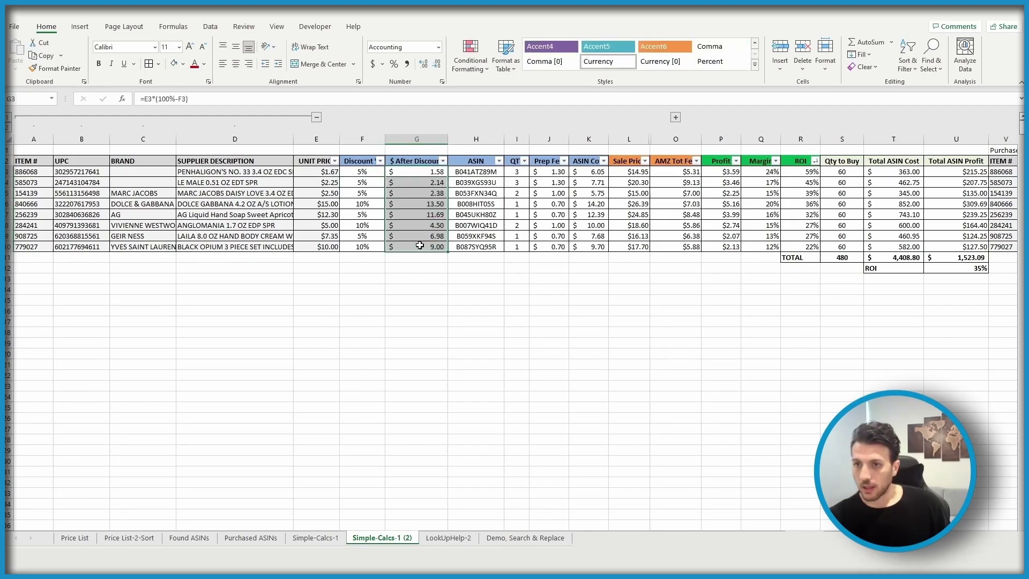
pyautogui.hotkey('ctrl', 'c')
pyautogui.hscroll(5, 769, 466)
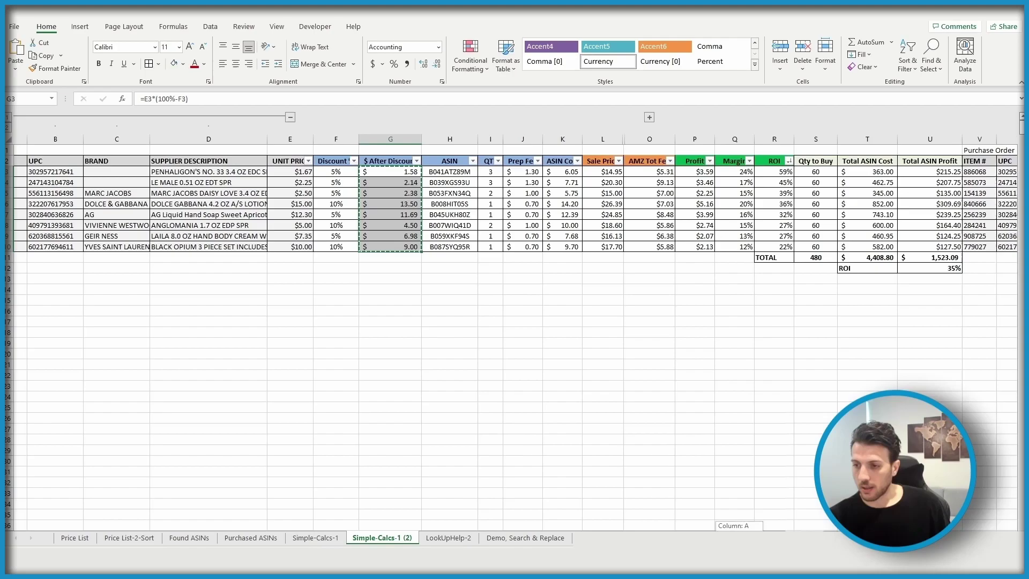
pyautogui.moveTo(740, 354); pyautogui.dragTo(705, 332)
# Paste the copied prices as plain values into Z3:Z10, then widen the SUPPLIER DESCRIPTION column
pyautogui.click(607, 169)
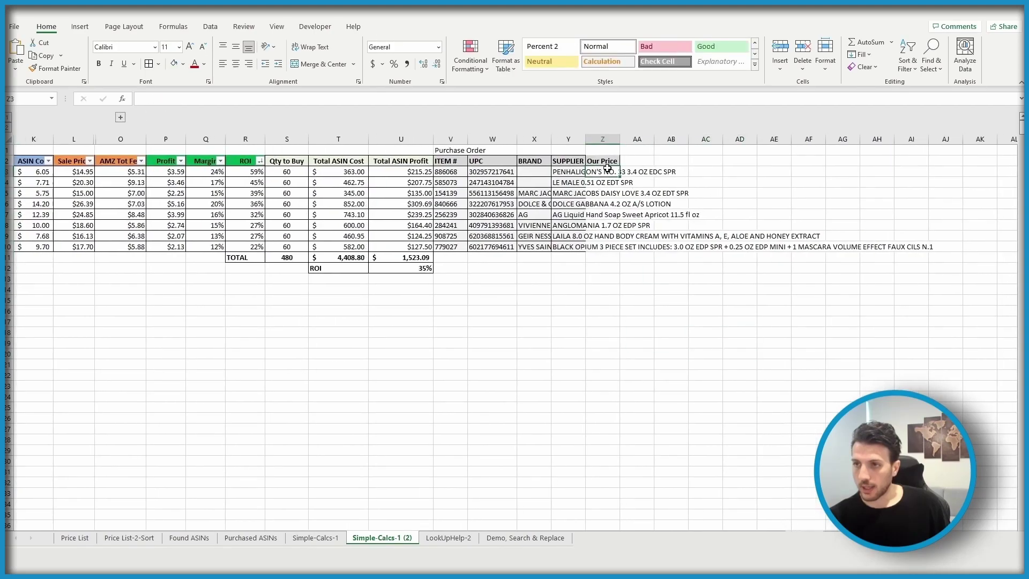
pyautogui.rightClick(607, 169)
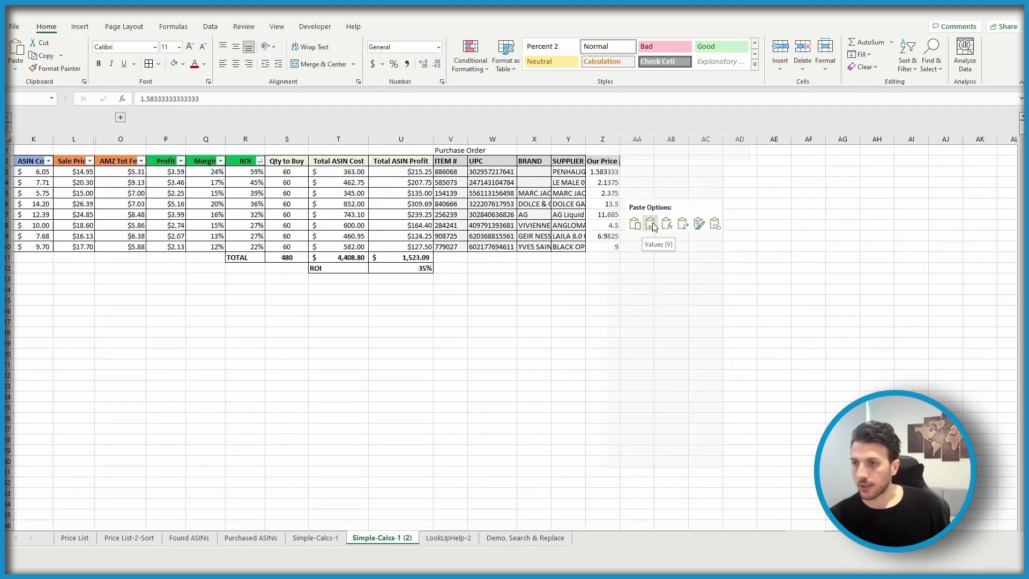
pyautogui.click(634, 225)
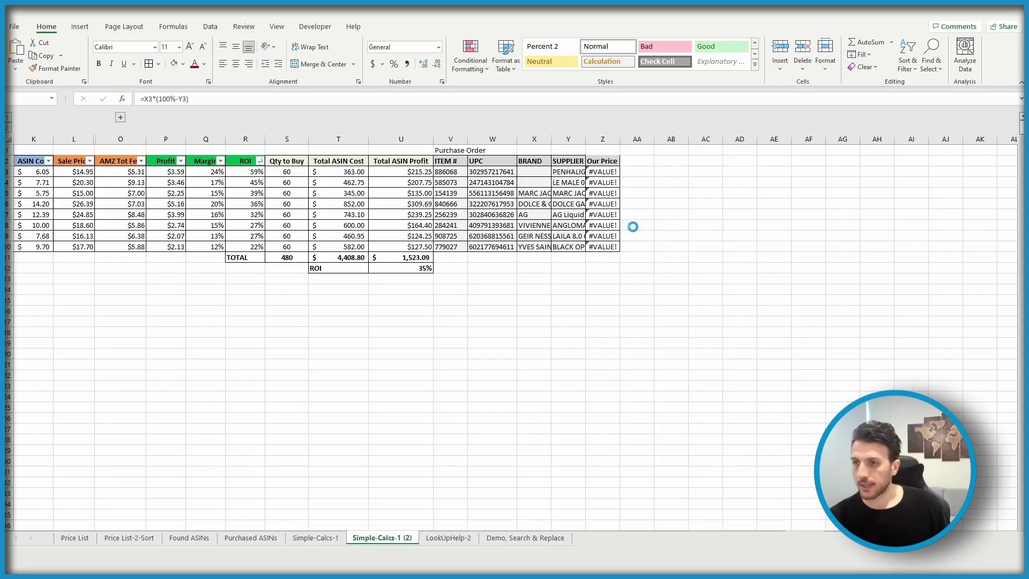
pyautogui.rightClick(600, 171)
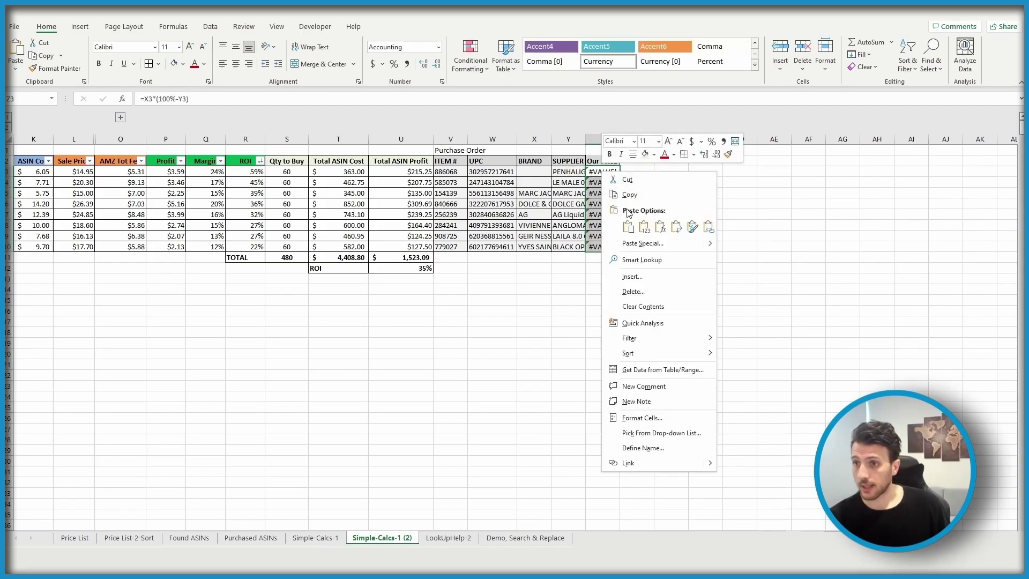
pyautogui.click(642, 230)
pyautogui.click(602, 333)
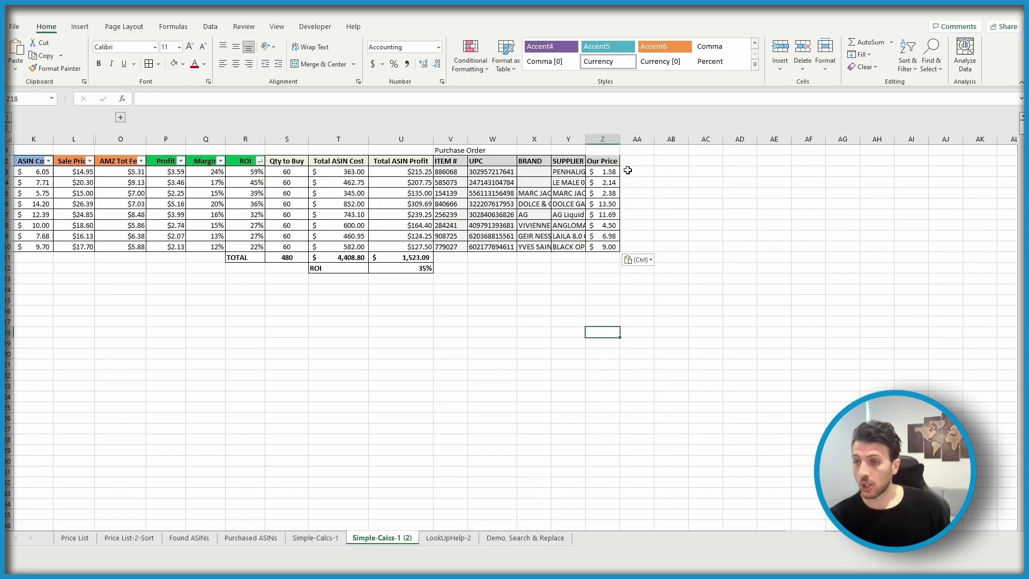
pyautogui.click(599, 161)
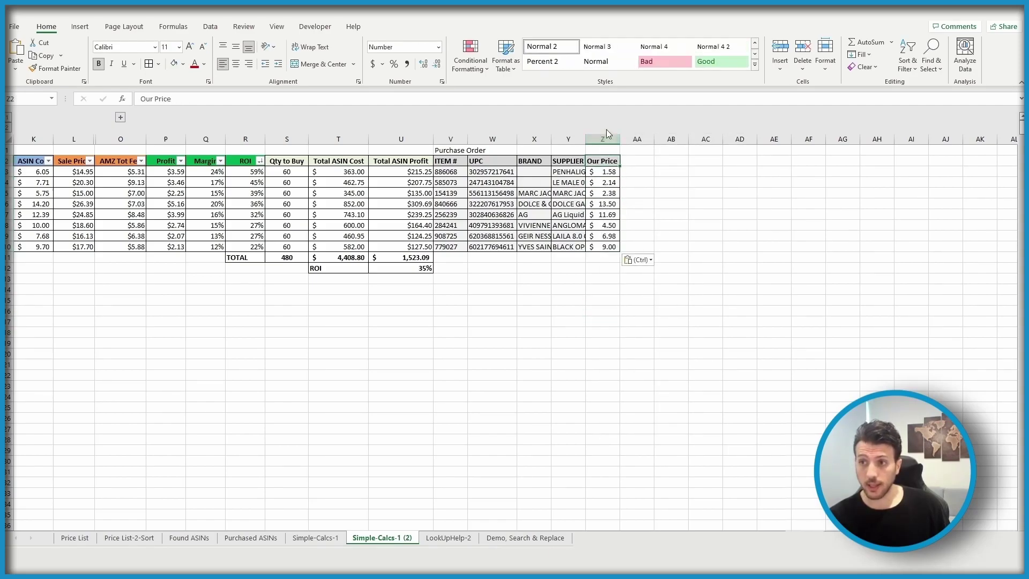
pyautogui.moveTo(587, 142); pyautogui.dragTo(615, 142)
pyautogui.click(576, 273)
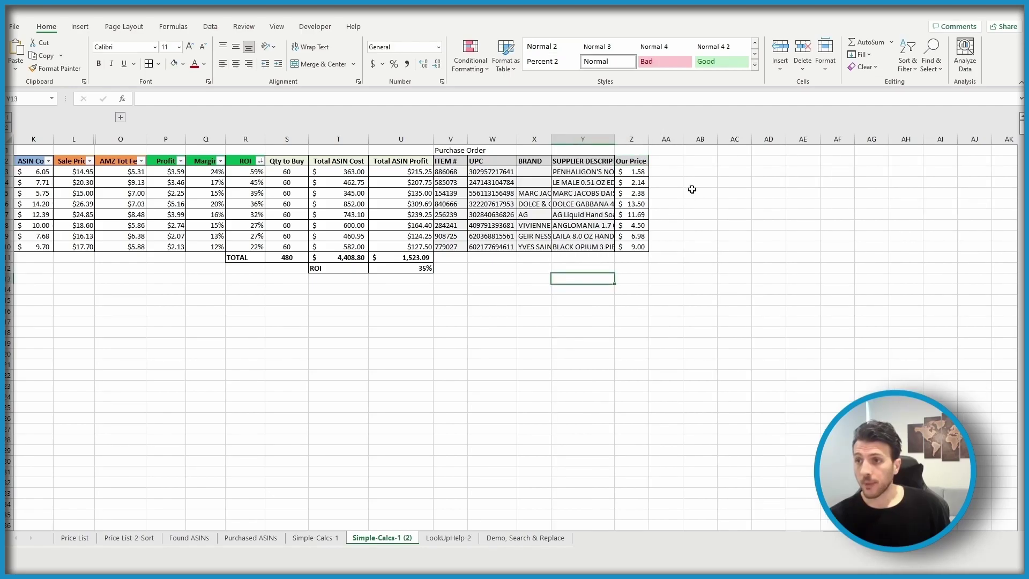
# Enter the headers 'Qty' in AA2 and 'T-Cost' in AB2
pyautogui.click(674, 166)
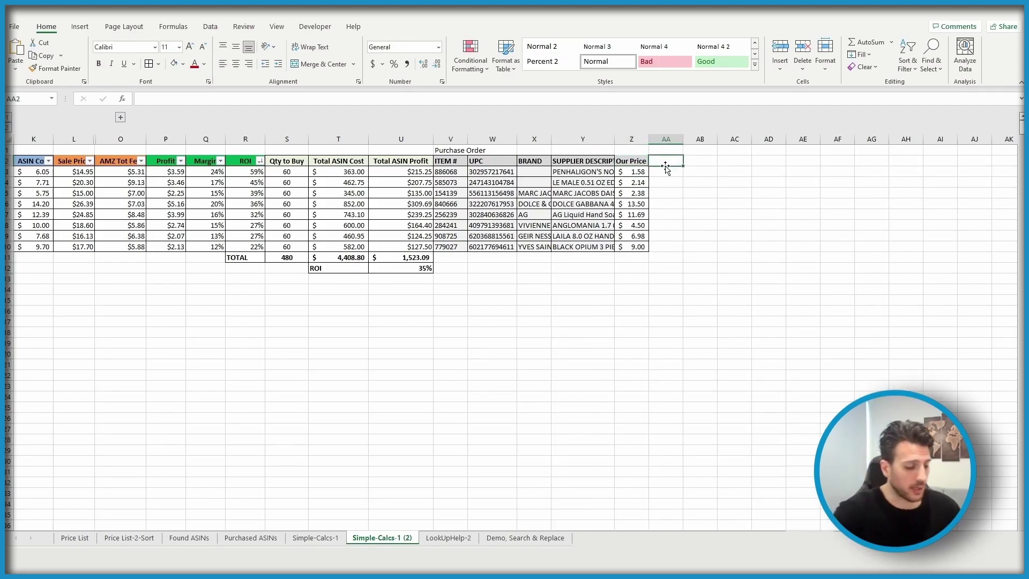
pyautogui.write('Qty')
pyautogui.press('Tab')
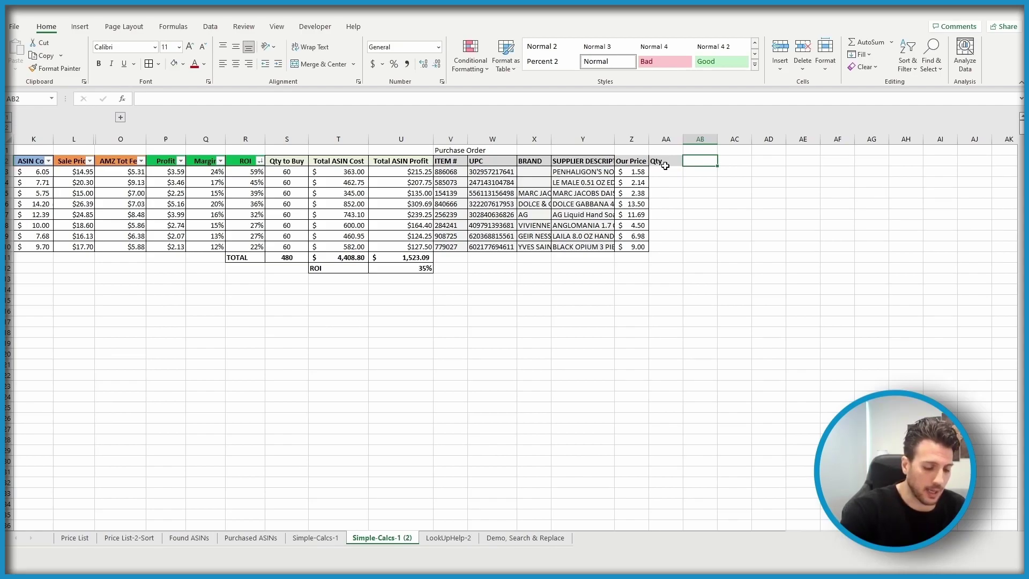
pyautogui.write('T-Cost')
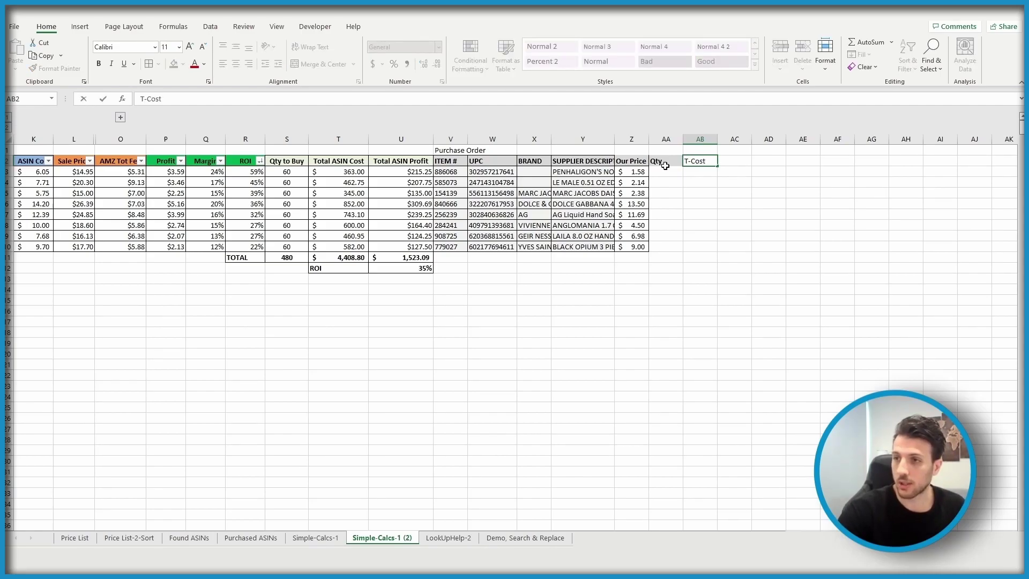
pyautogui.press('Return')
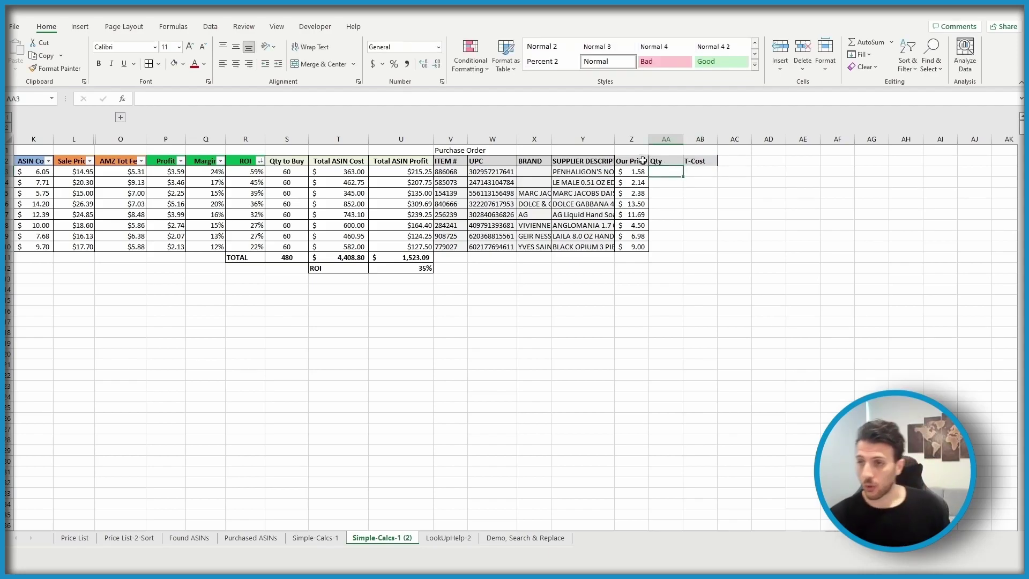
pyautogui.click(658, 160)
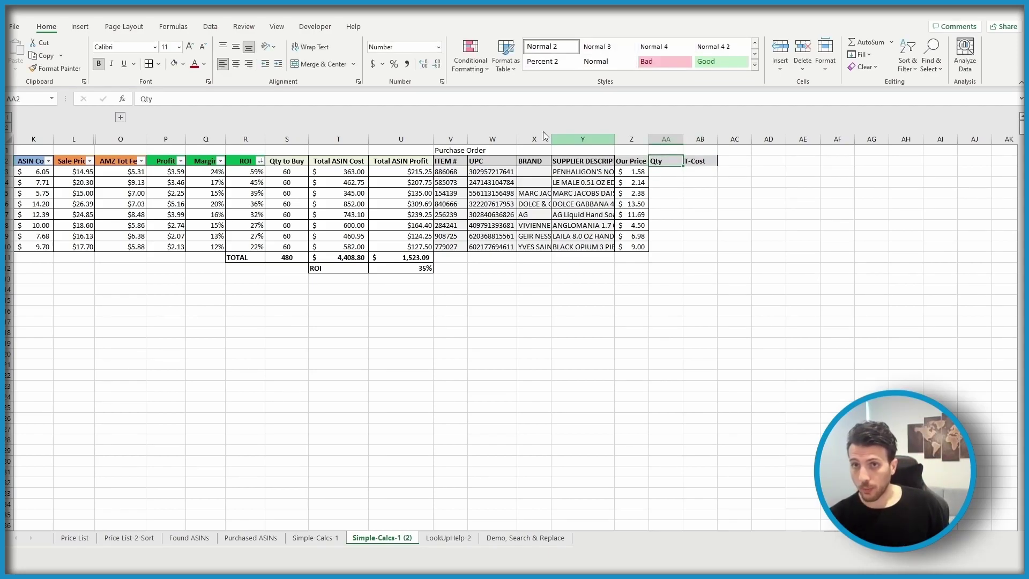
# Collapse the grouped columns A–D to bring the Qty area into view
pyautogui.click(656, 308)
pyautogui.click(669, 173)
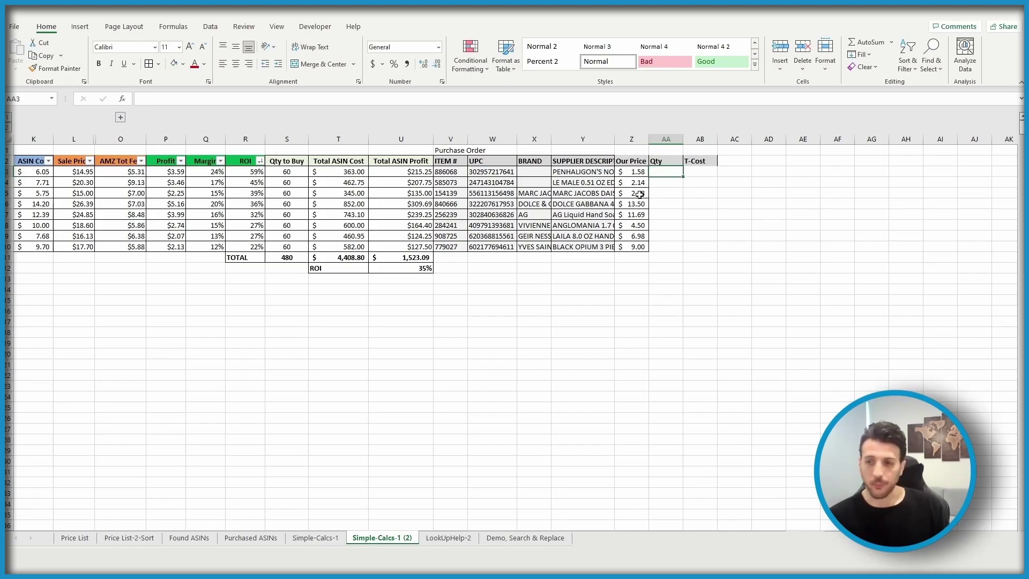
pyautogui.moveTo(715, 538); pyautogui.dragTo(693, 537)
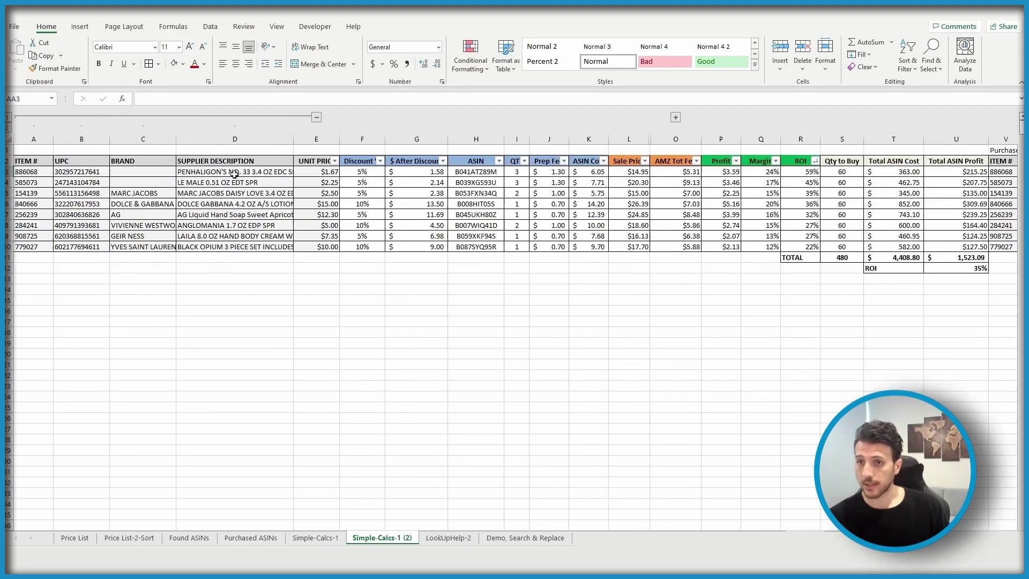
pyautogui.click(316, 118)
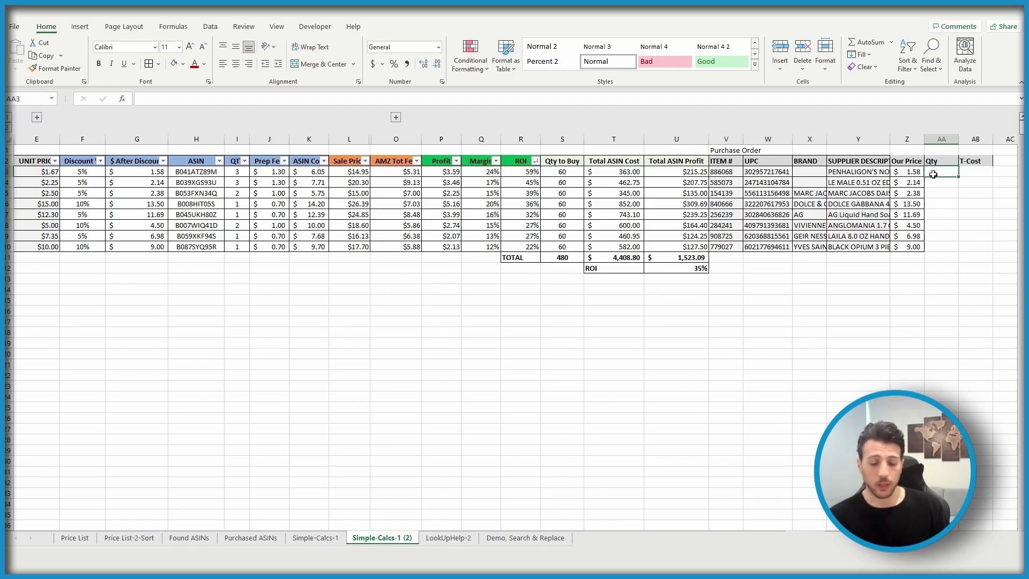
# Enter =S3*I3 in AA3, giving a Qty of 180
pyautogui.write('=')
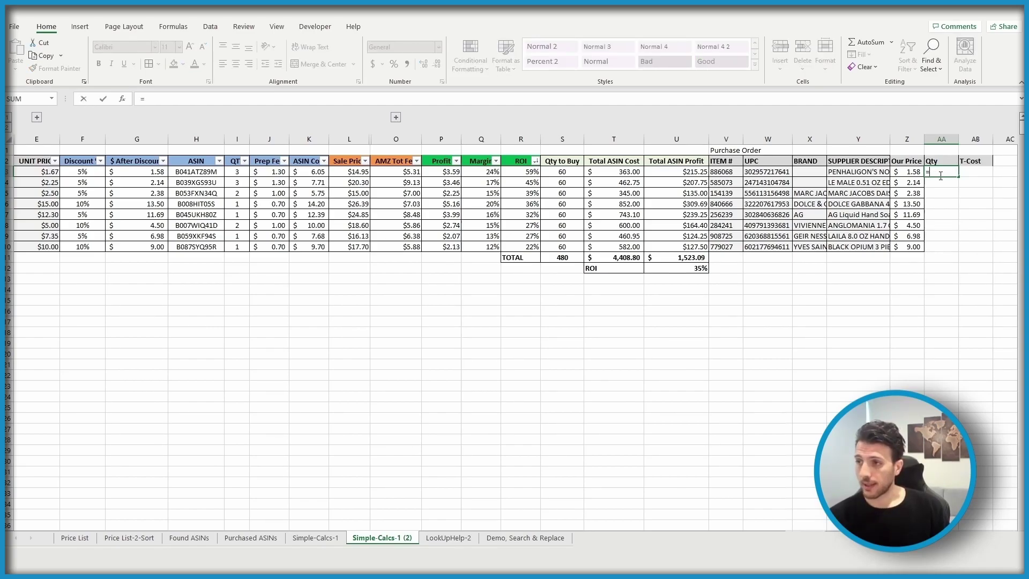
pyautogui.click(562, 170)
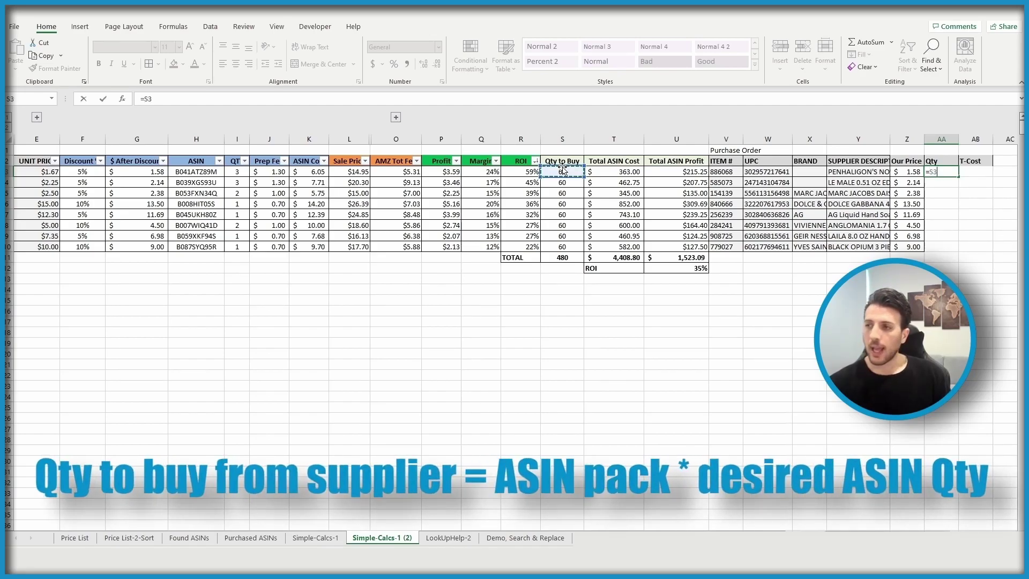
pyautogui.write('*')
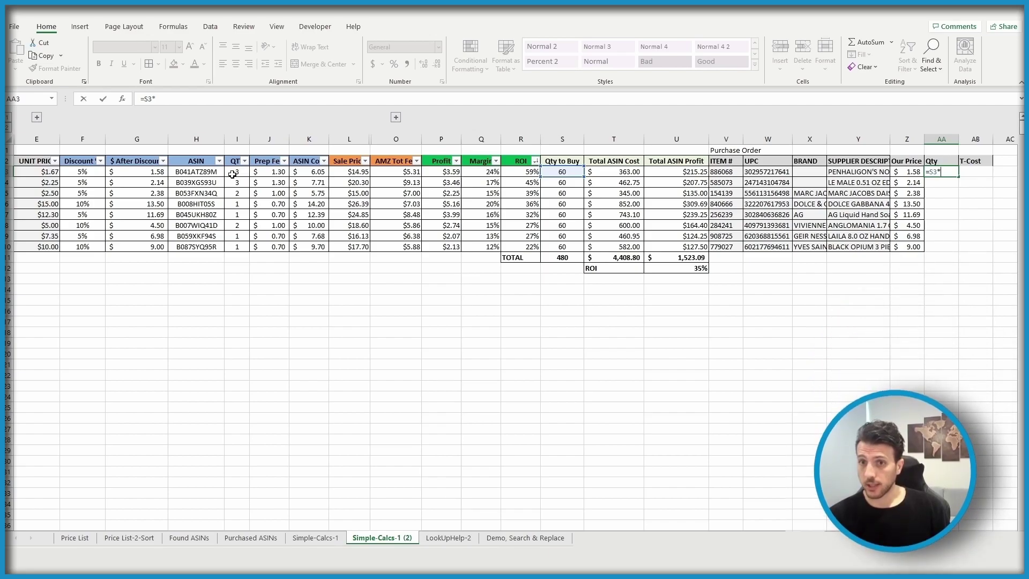
pyautogui.click(231, 172)
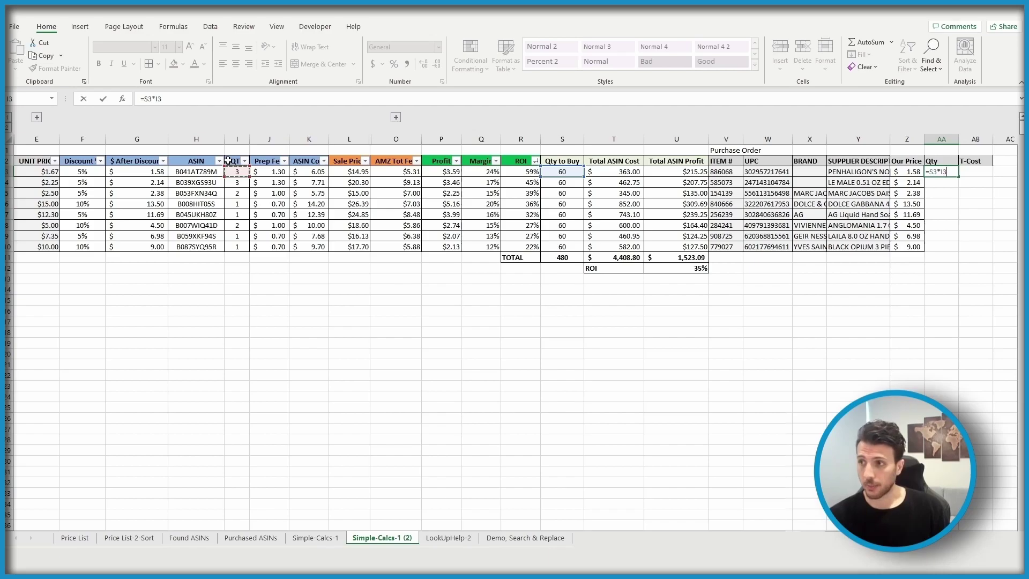
pyautogui.press('Return')
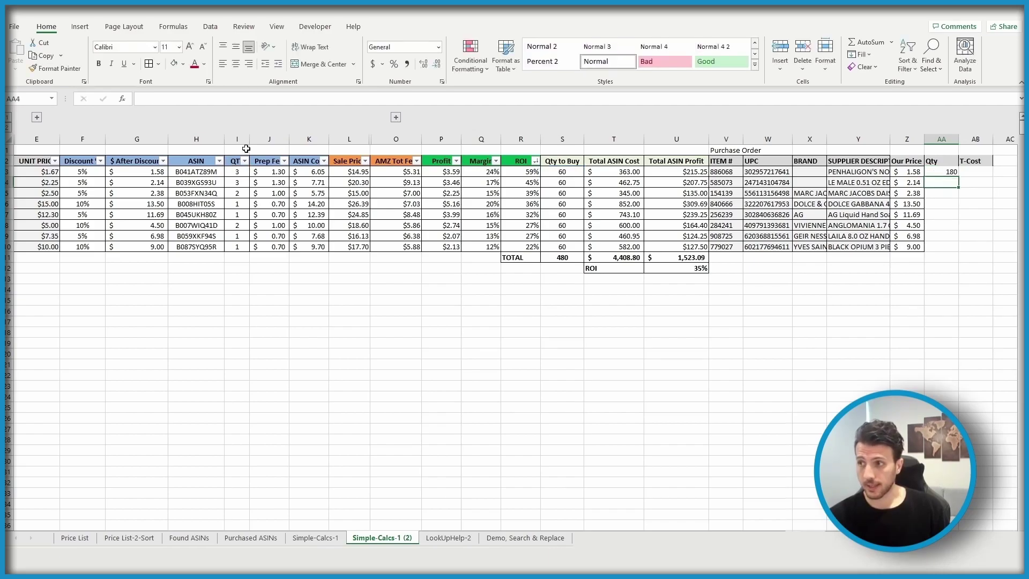
# Paste the Qty formula into AA4:AA10, giving 180 down to 60, and spot-check rows
pyautogui.click(948, 172)
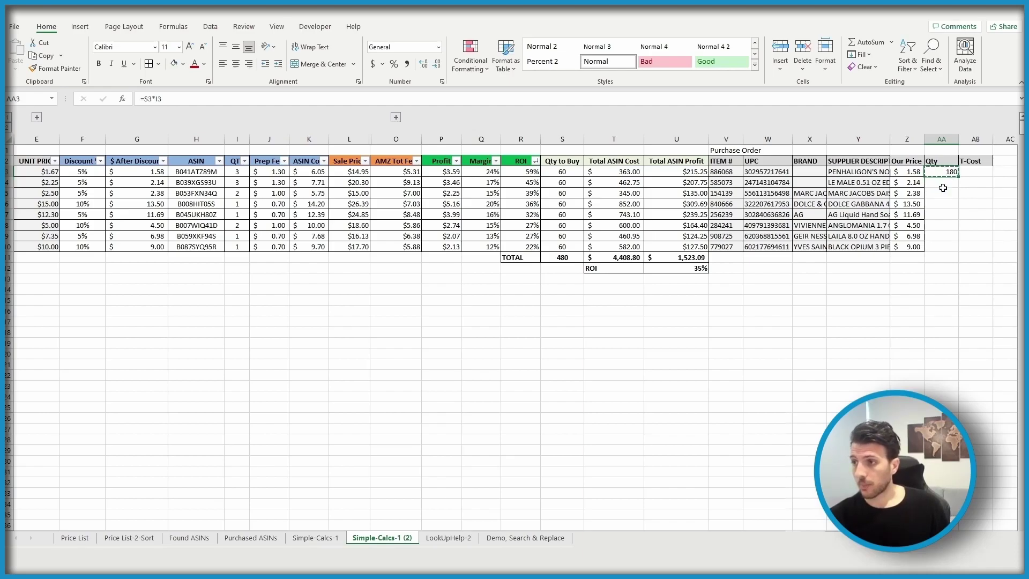
pyautogui.moveTo(942, 183); pyautogui.dragTo(941, 245)
pyautogui.hotkey('ctrl', 'v')
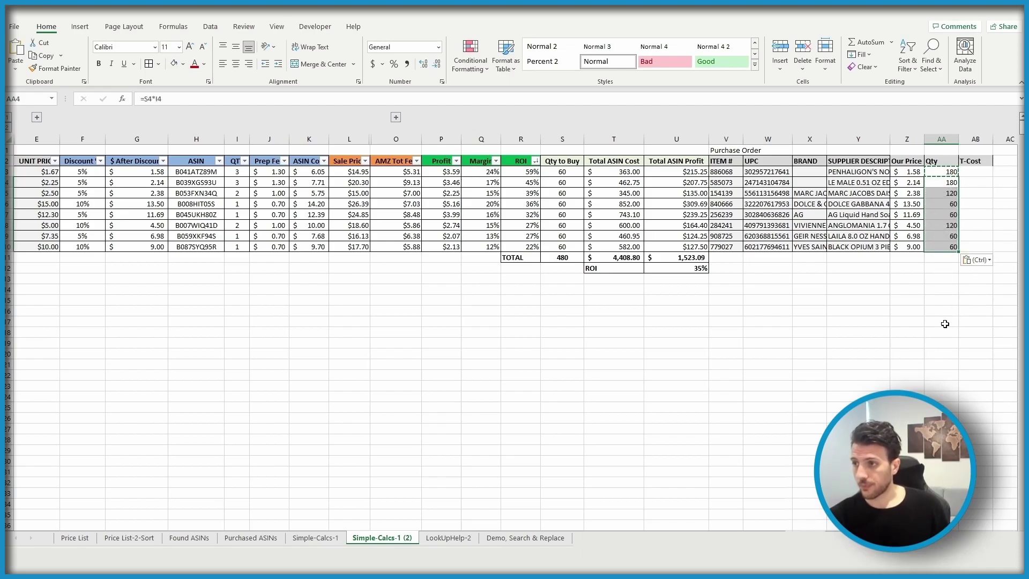
pyautogui.click(945, 323)
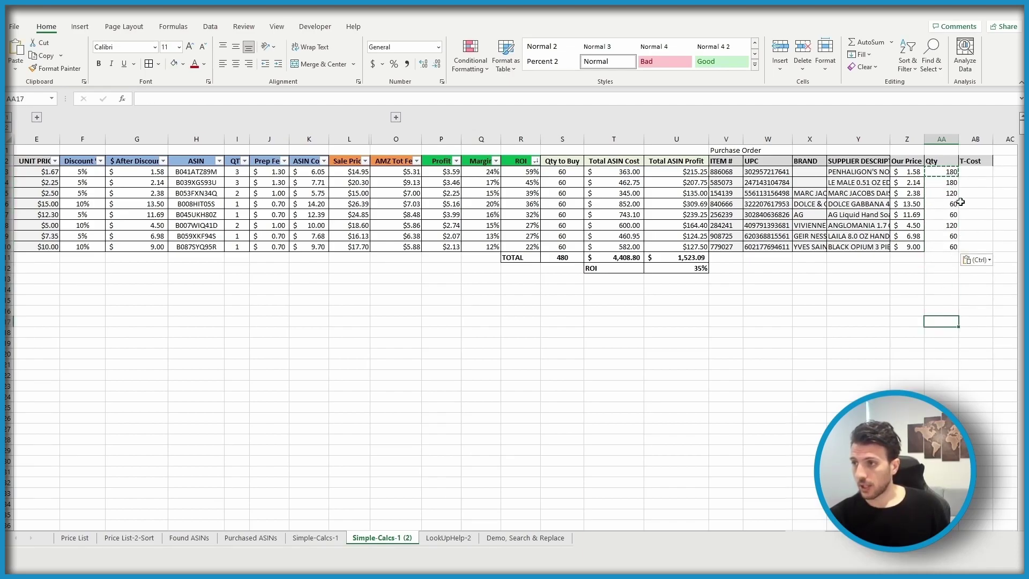
pyautogui.click(943, 249)
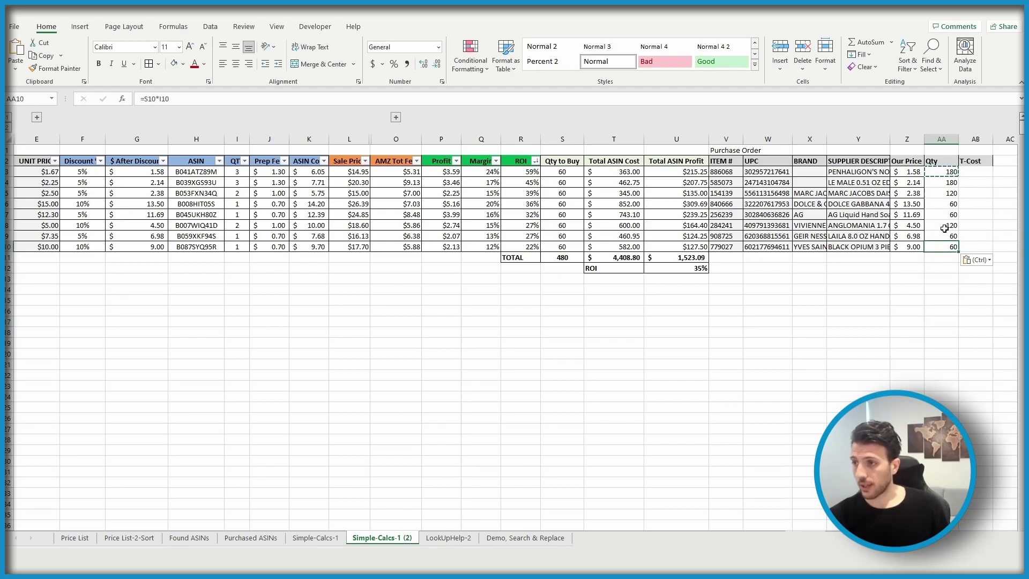
pyautogui.click(944, 227)
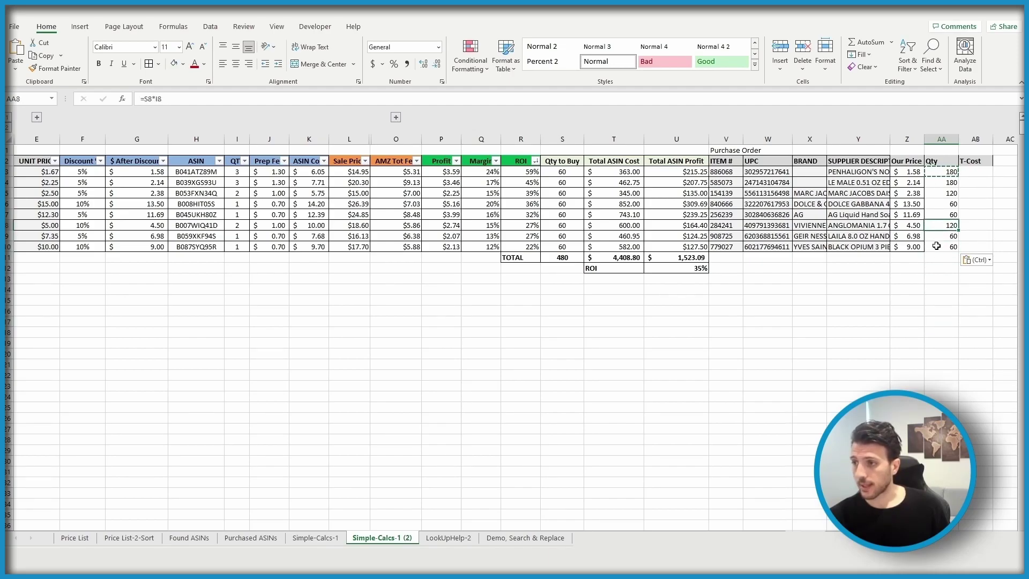
pyautogui.click(950, 183)
# Centre the Qty column and apply All Borders to the Our Price, Qty and T-Cost block Z2:AB10
pyautogui.moveTo(937, 164); pyautogui.dragTo(943, 248)
pyautogui.click(235, 64)
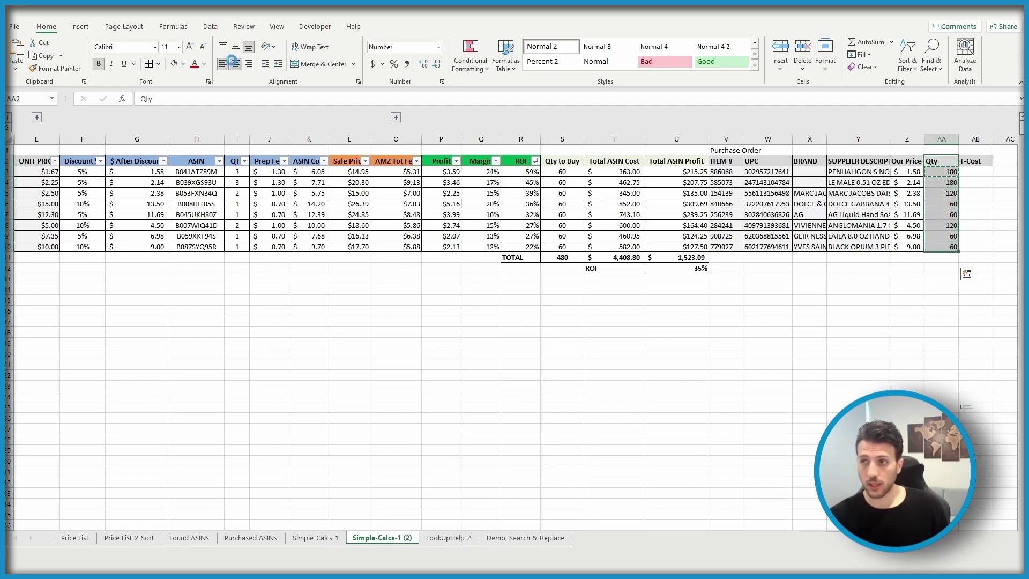
pyautogui.click(906, 300)
pyautogui.moveTo(906, 163); pyautogui.dragTo(981, 247)
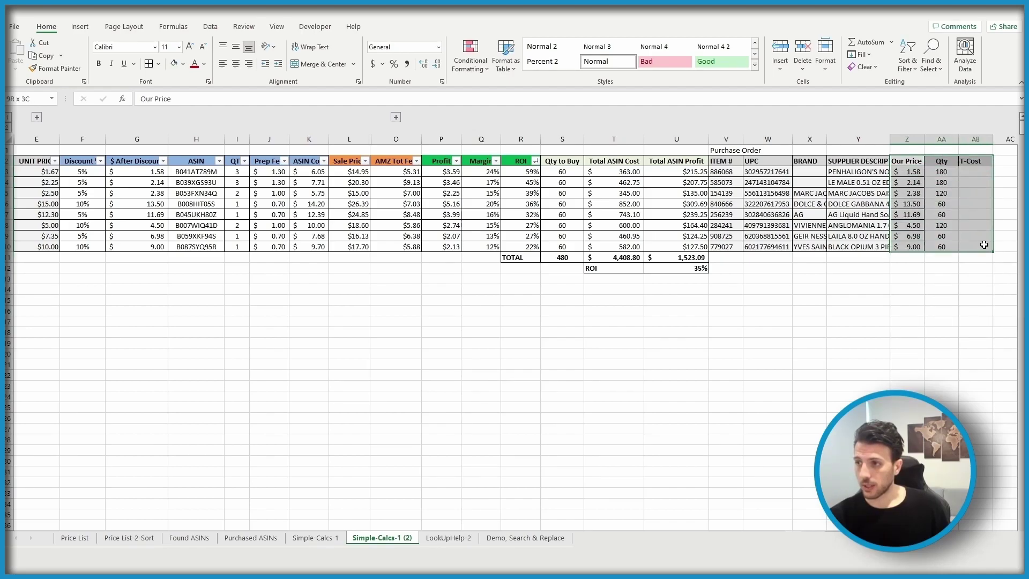
pyautogui.click(148, 64)
pyautogui.click(785, 333)
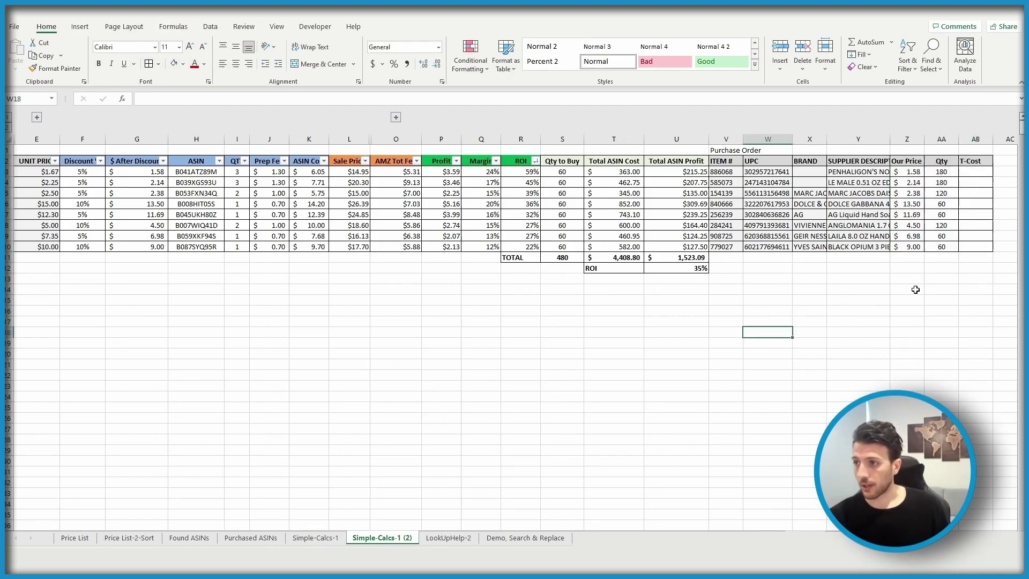
# Enter =AA3*Z3 in AB3 for the first T-Cost value
pyautogui.click(979, 171)
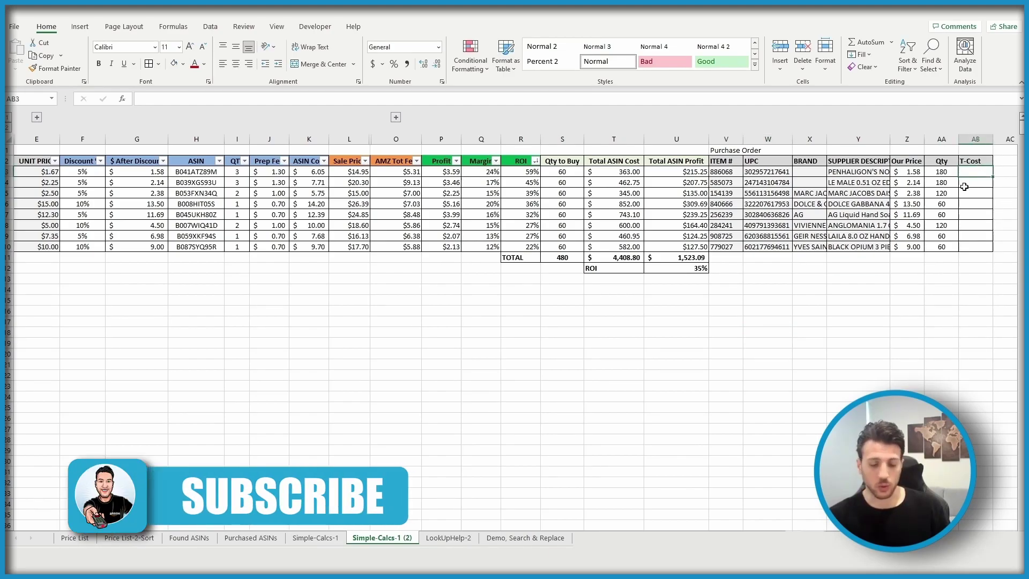
pyautogui.write('=')
pyautogui.click(941, 173)
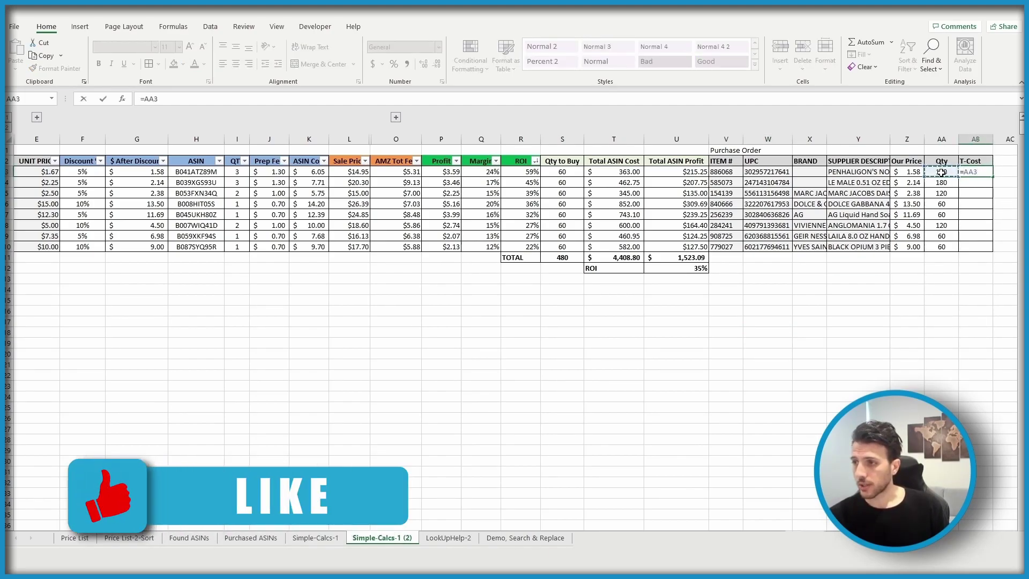
pyautogui.write('*')
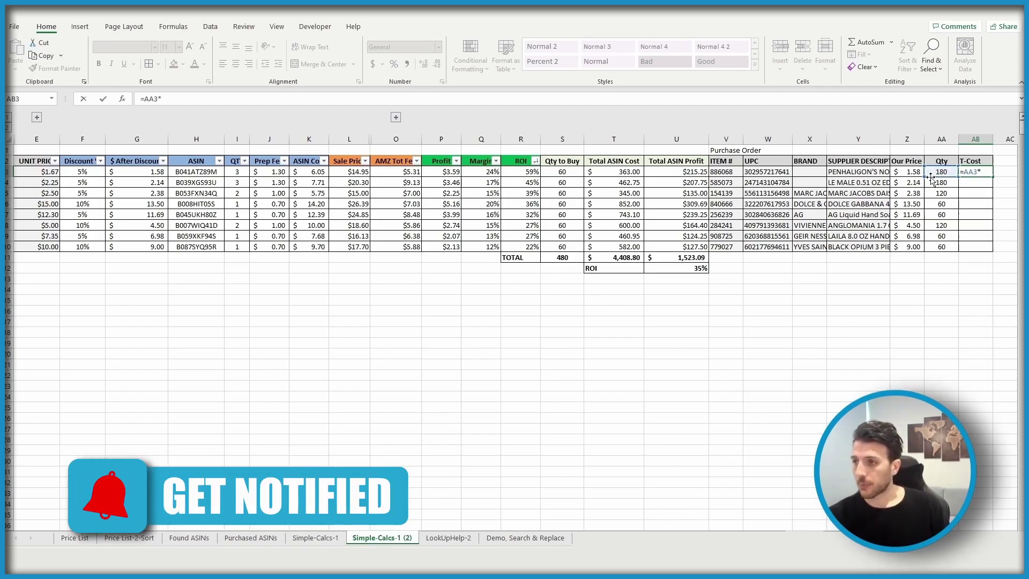
pyautogui.click(898, 171)
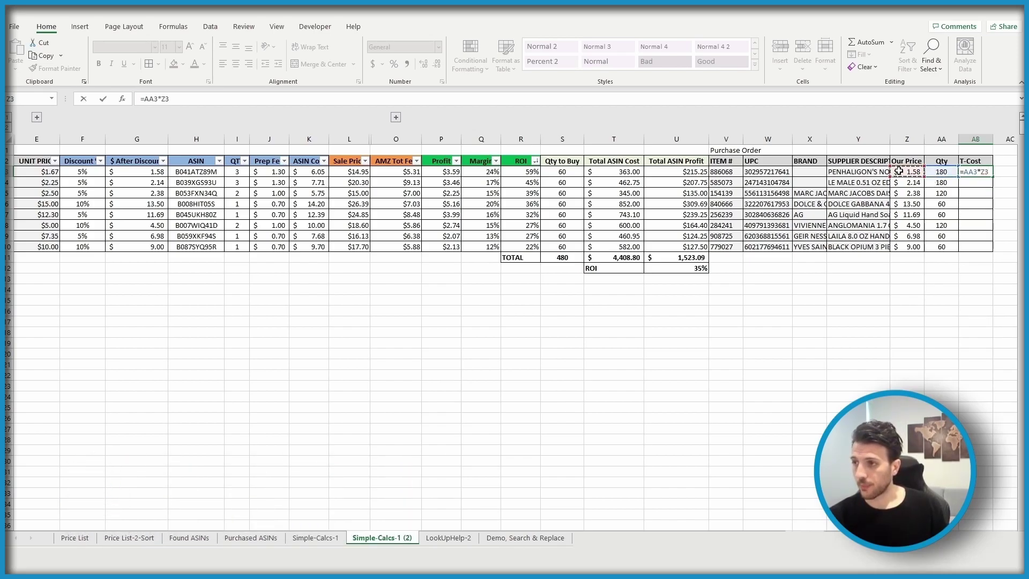
pyautogui.press('Return')
# Fill the T-Cost formula down to AB10 ($285.00 to $540.00) and widen column AB slightly
pyautogui.click(978, 170)
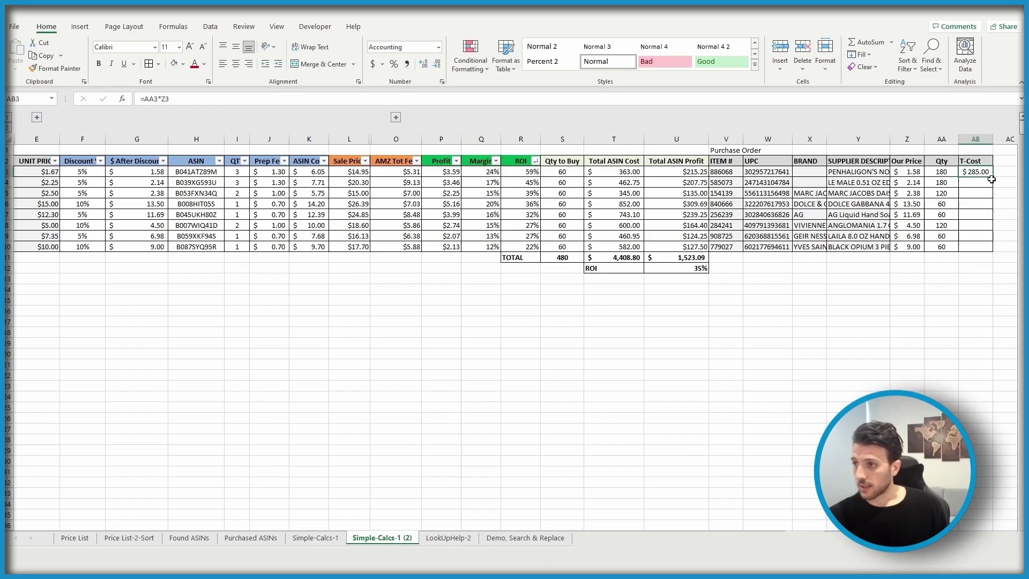
pyautogui.moveTo(994, 179); pyautogui.dragTo(991, 271)
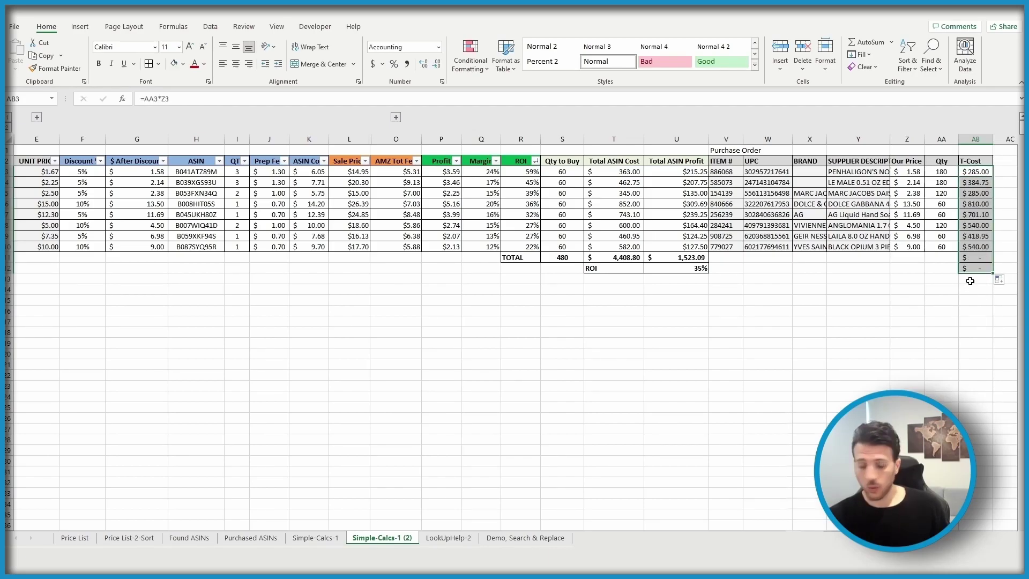
pyautogui.hotkey('ctrl', 'z')
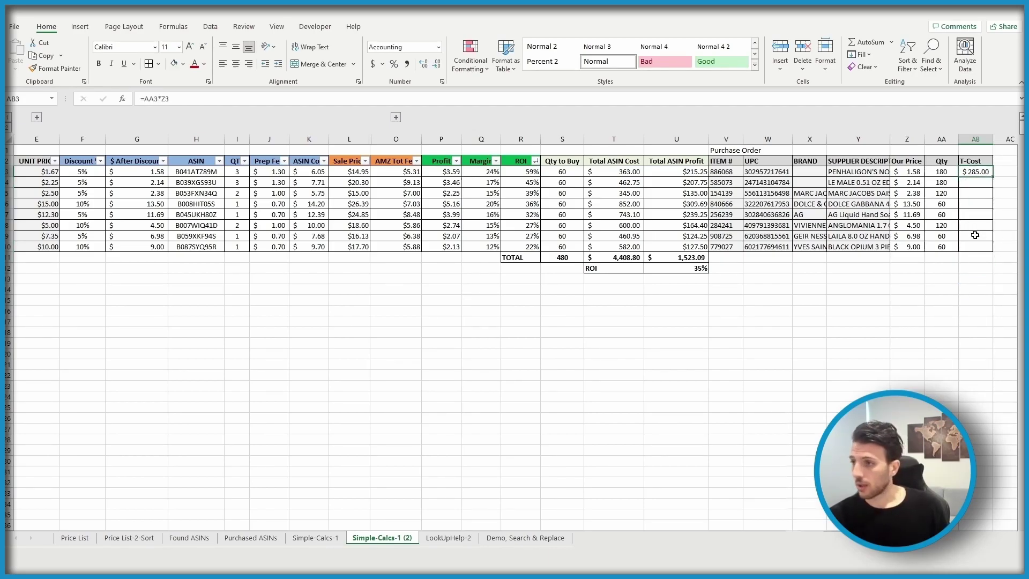
pyautogui.moveTo(993, 175); pyautogui.dragTo(991, 247)
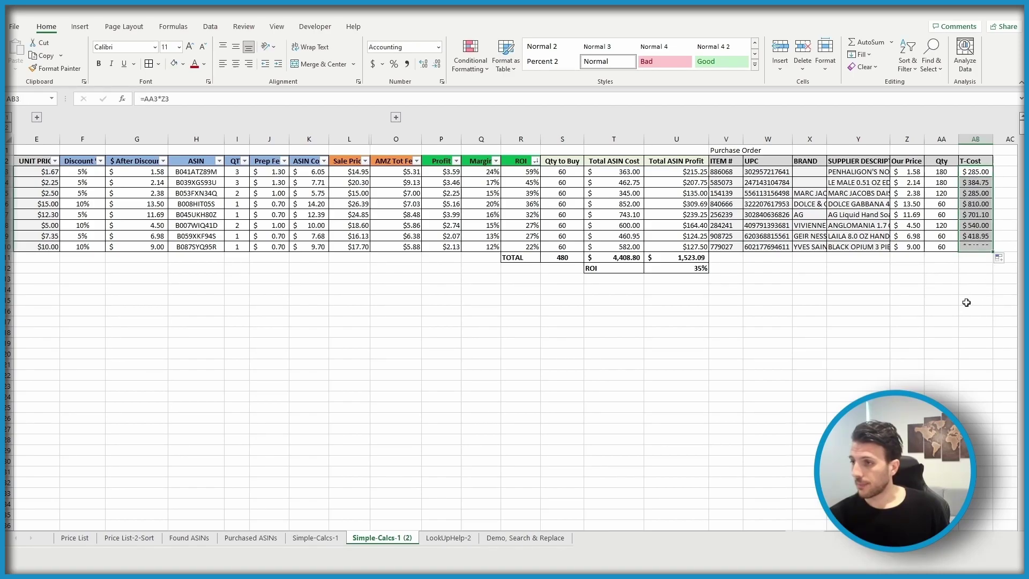
pyautogui.click(966, 302)
pyautogui.moveTo(993, 142); pyautogui.dragTo(998, 142)
pyautogui.click(910, 280)
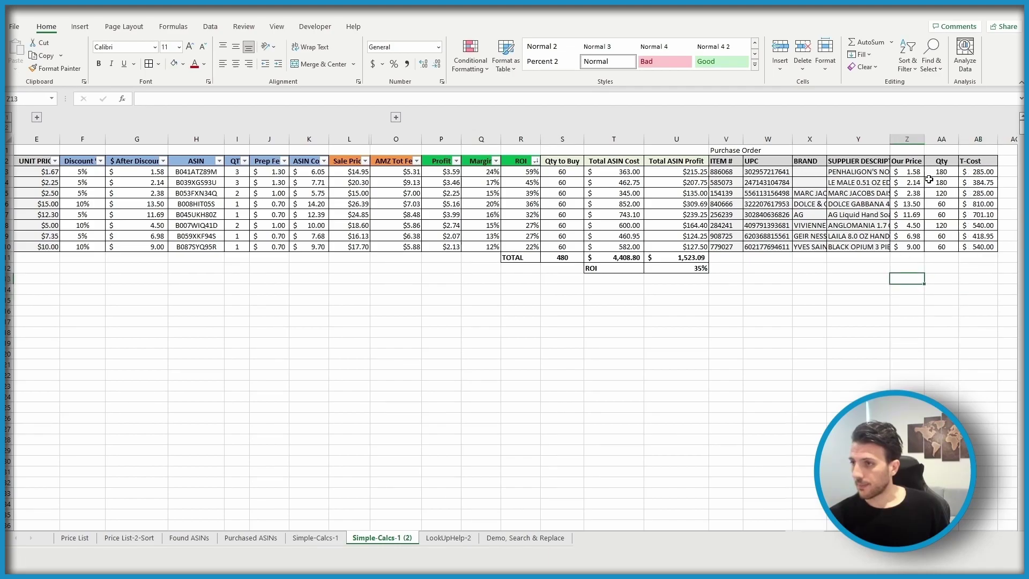
pyautogui.moveTo(907, 171); pyautogui.dragTo(986, 246)
pyautogui.click(808, 204)
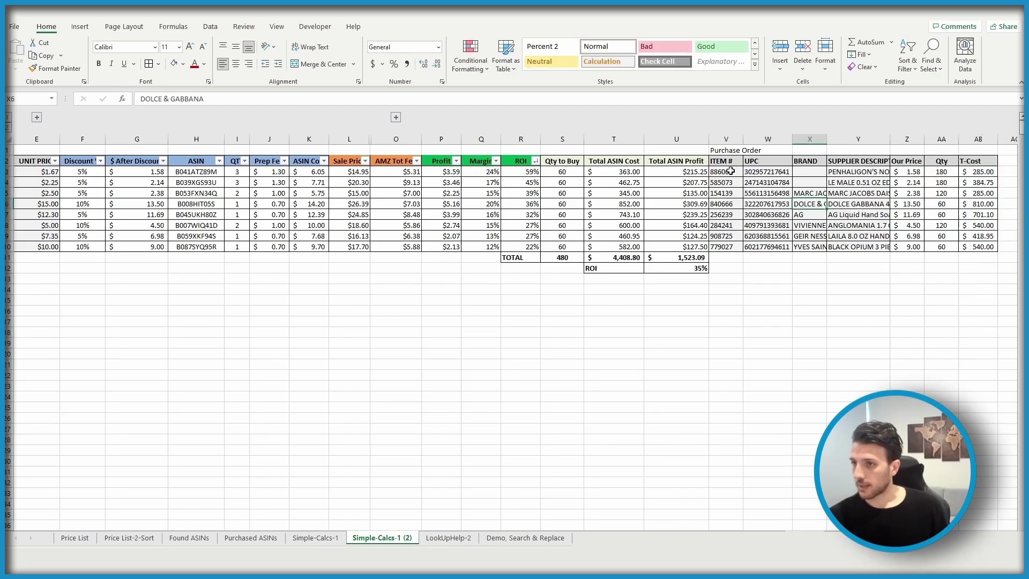
pyautogui.moveTo(730, 171); pyautogui.dragTo(989, 246)
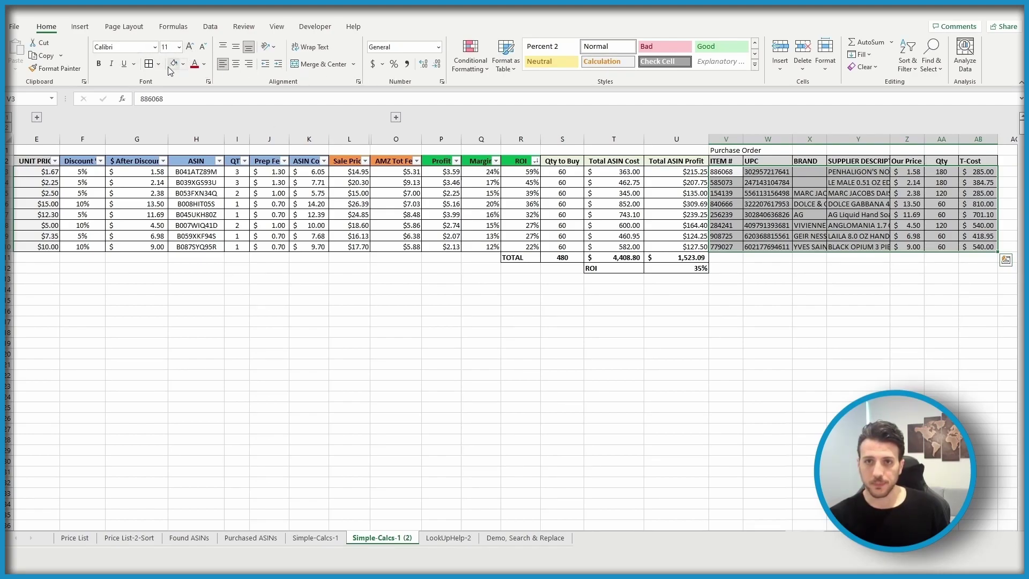
pyautogui.click(184, 64)
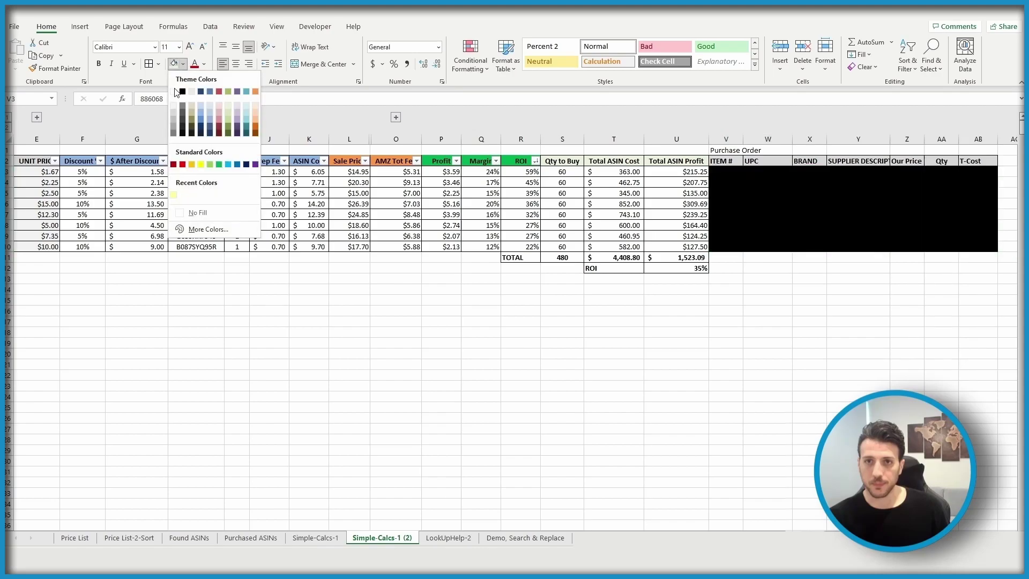
pyautogui.click(174, 91)
pyautogui.click(828, 321)
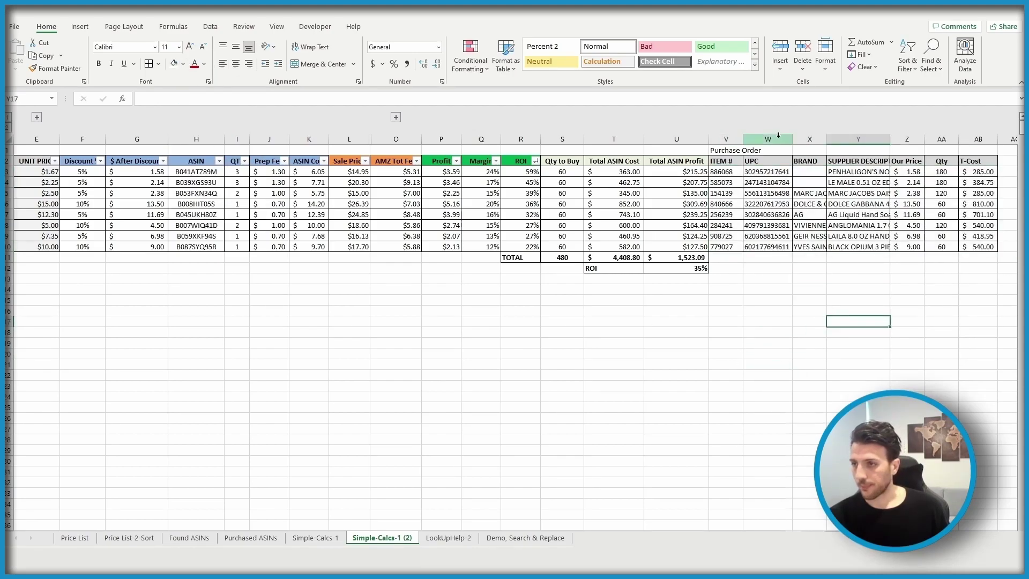
# AutoSum the Qty column into AA11, giving a total of 840
pyautogui.click(942, 353)
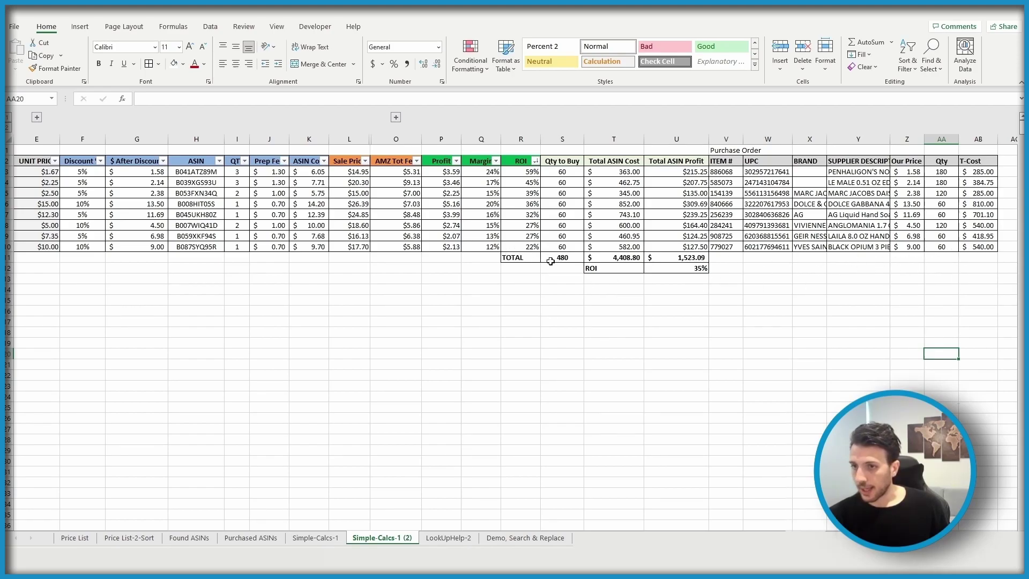
pyautogui.click(948, 258)
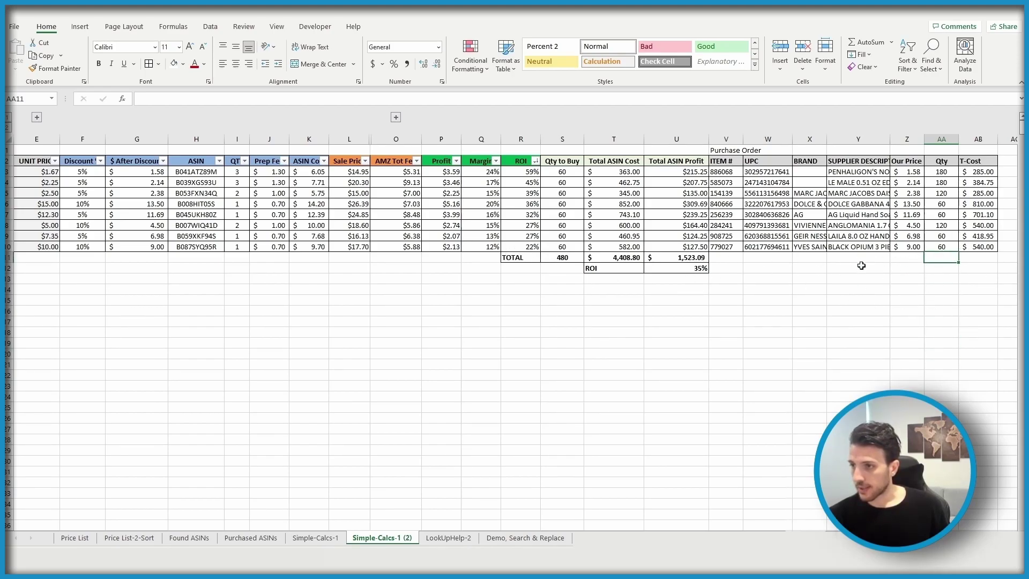
pyautogui.click(866, 42)
pyautogui.press('Return')
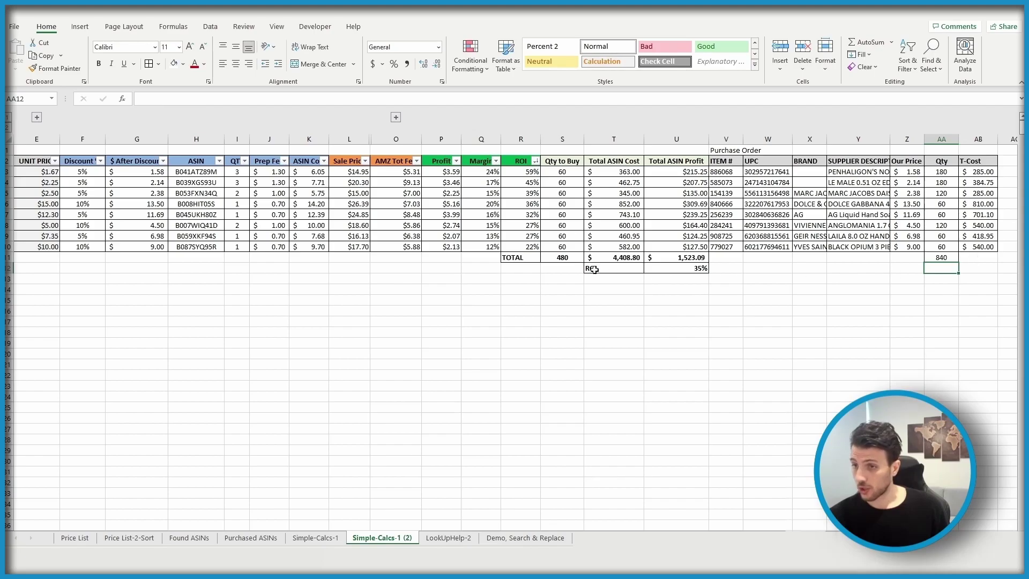
pyautogui.click(559, 259)
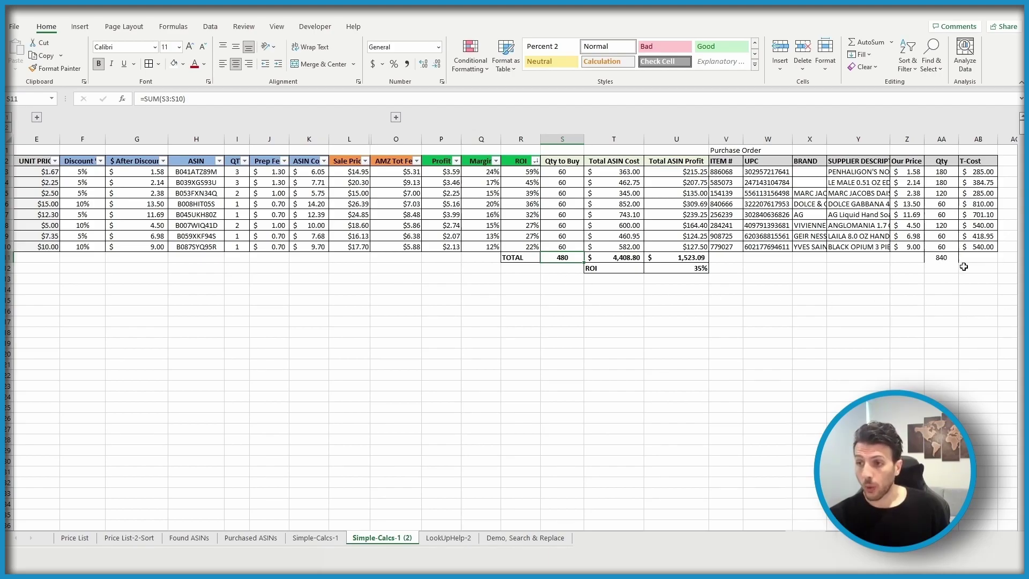
pyautogui.click(947, 172)
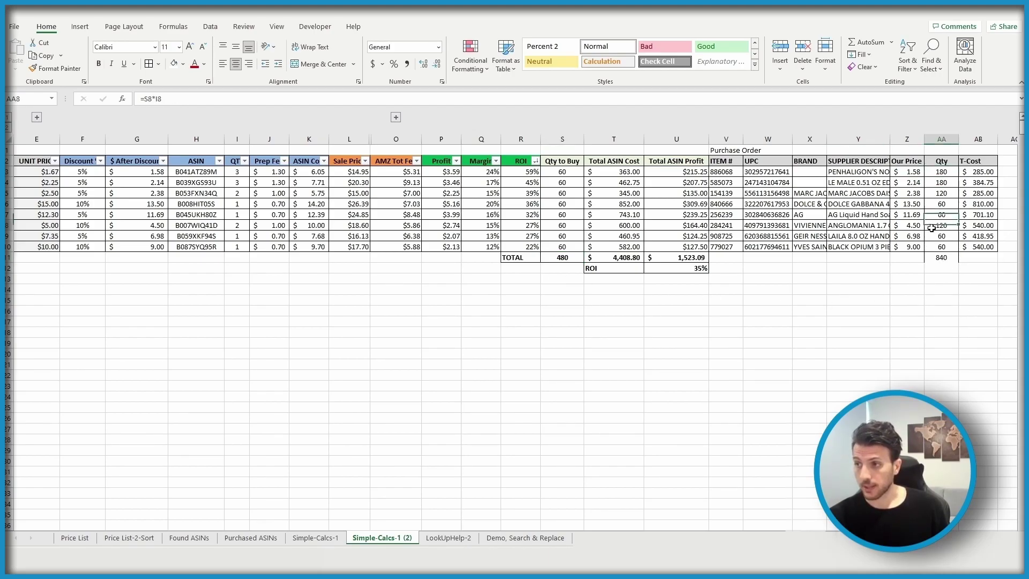
pyautogui.click(942, 300)
pyautogui.click(946, 259)
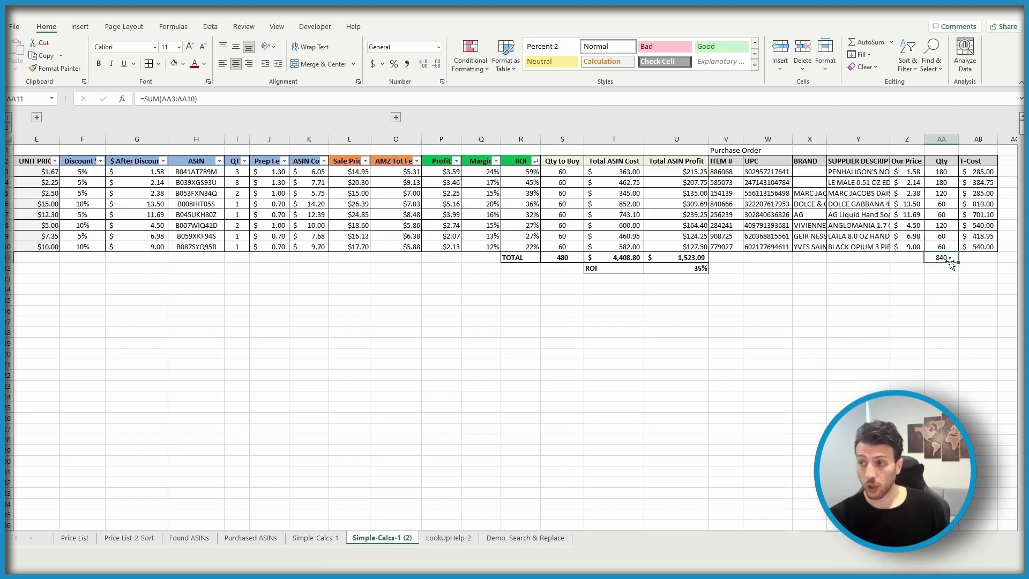
# AutoSum the T-Cost column into AB11, giving $3,964.80, and select both totals
pyautogui.click(975, 258)
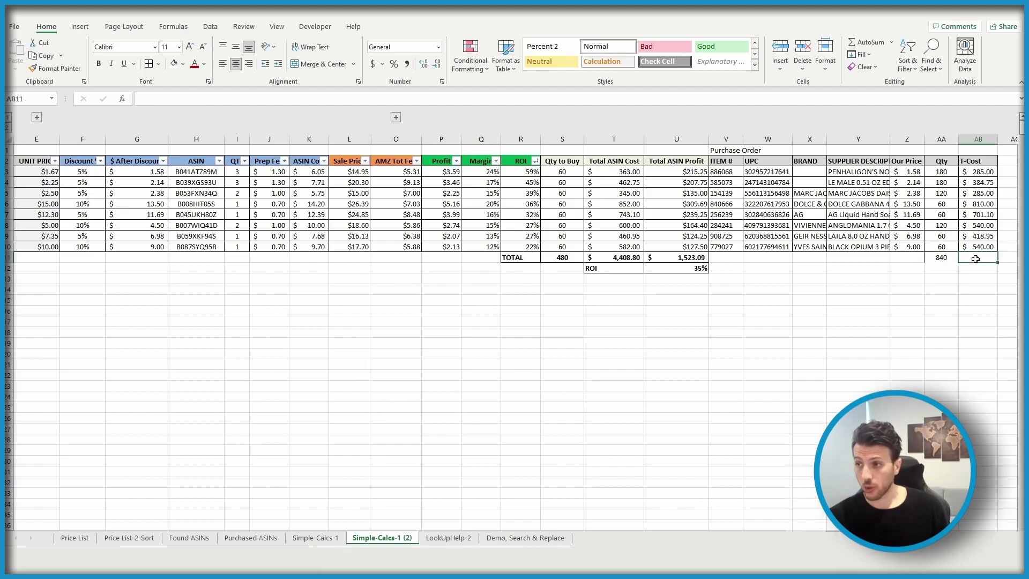
pyautogui.click(868, 43)
pyautogui.press('Return')
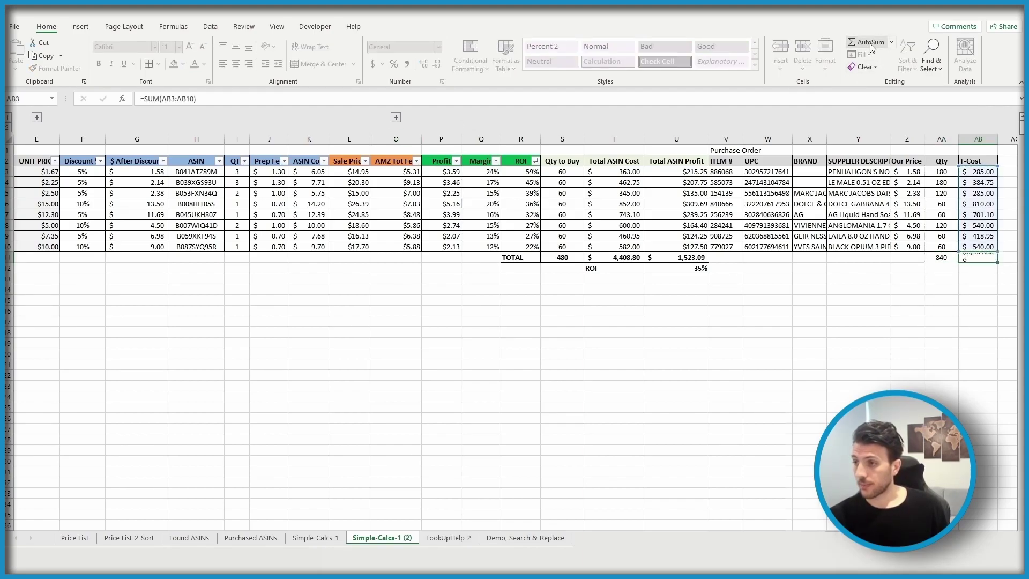
pyautogui.click(897, 299)
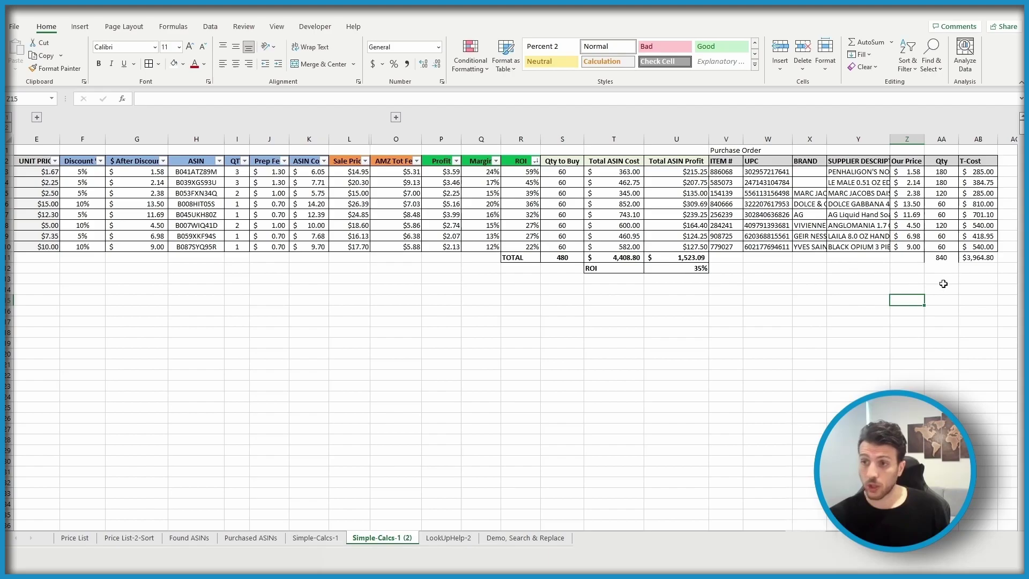
pyautogui.moveTo(937, 259); pyautogui.dragTo(980, 259)
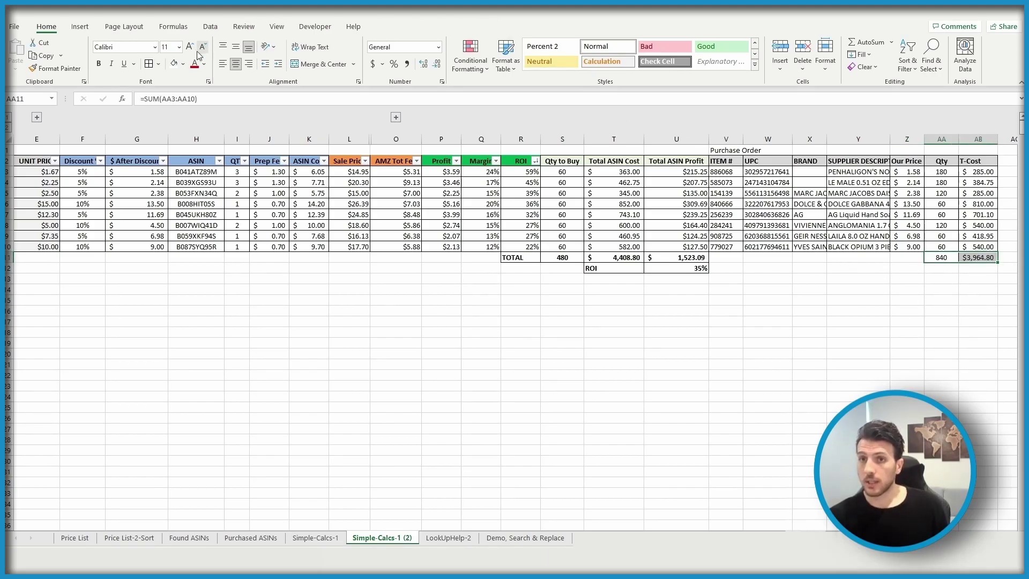
# Label row 11 'Total' under ITEM # and make the totals row bold
pyautogui.click(862, 362)
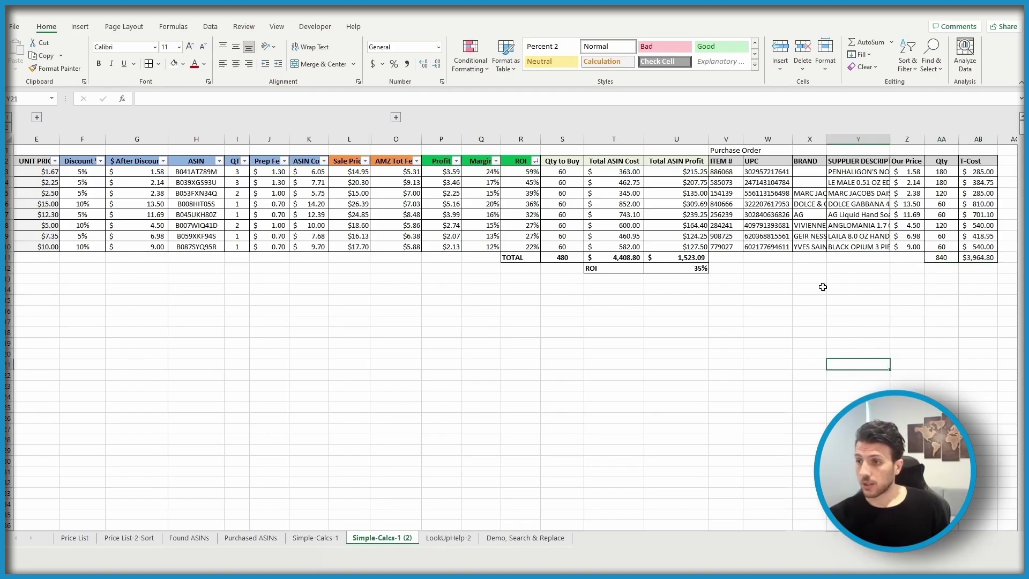
pyautogui.click(745, 257)
pyautogui.write('Tota')
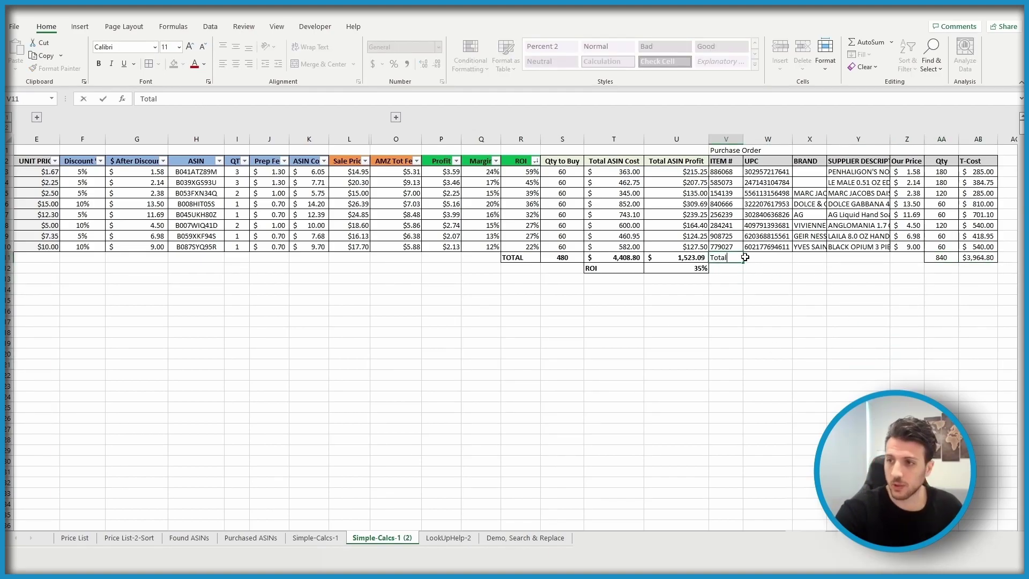
pyautogui.write('l')
pyautogui.press('Return')
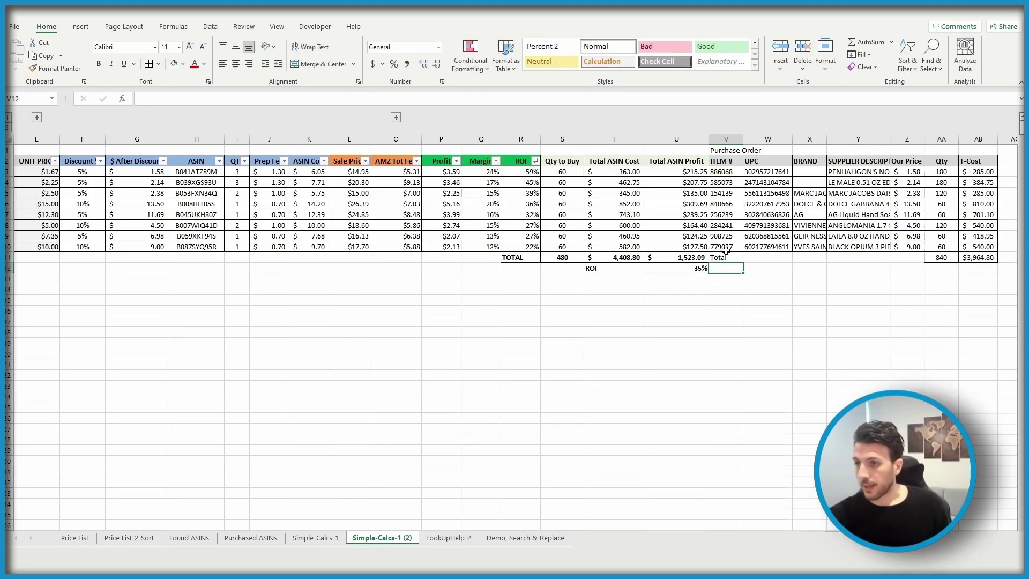
pyautogui.moveTo(724, 259); pyautogui.dragTo(977, 266)
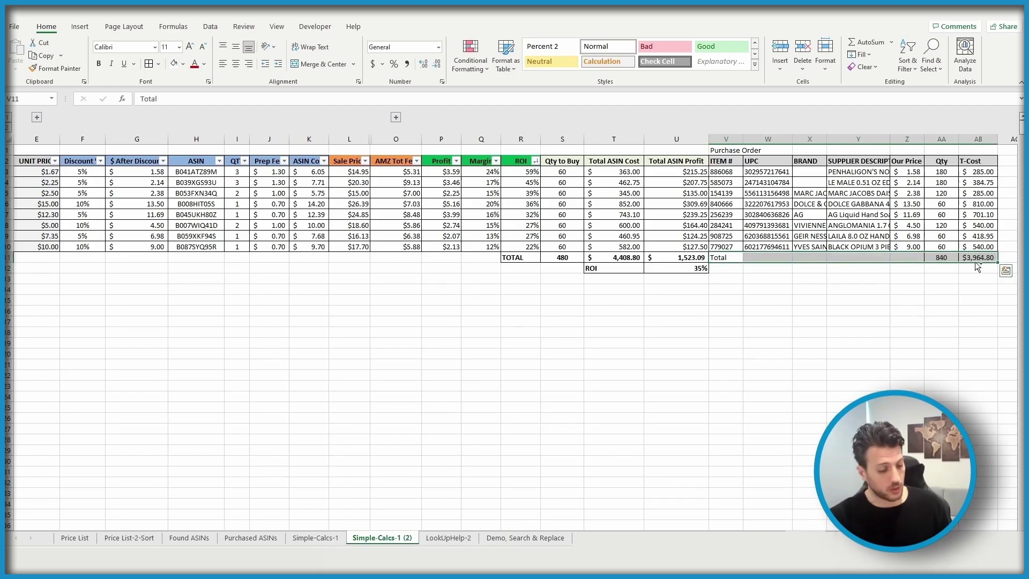
pyautogui.hotkey('ctrl', 'b')
pyautogui.click(941, 321)
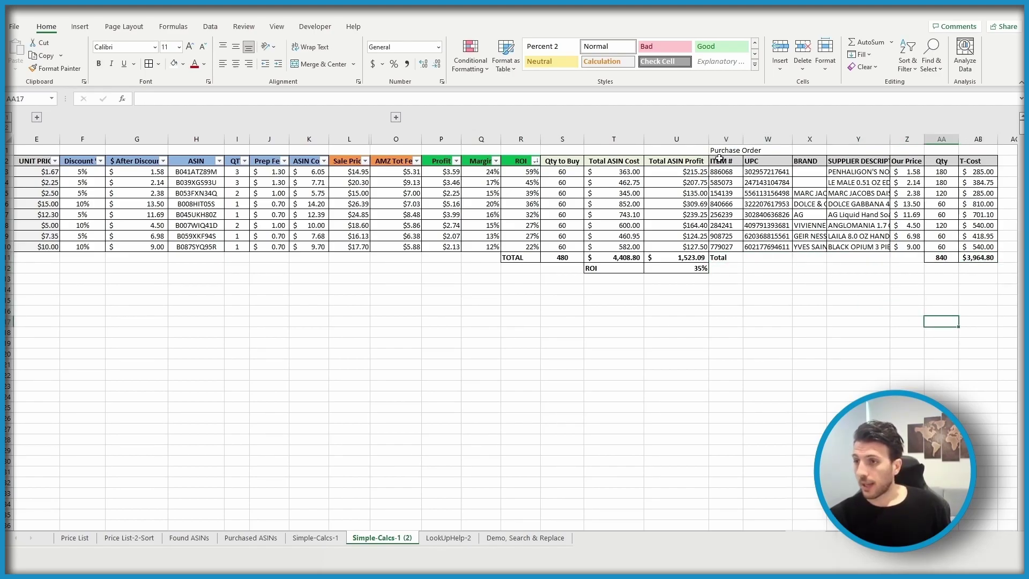
# Select the range V1:AB11 covering the full Purchase Order table
pyautogui.moveTo(720, 154); pyautogui.dragTo(990, 262)
pyautogui.click(806, 292)
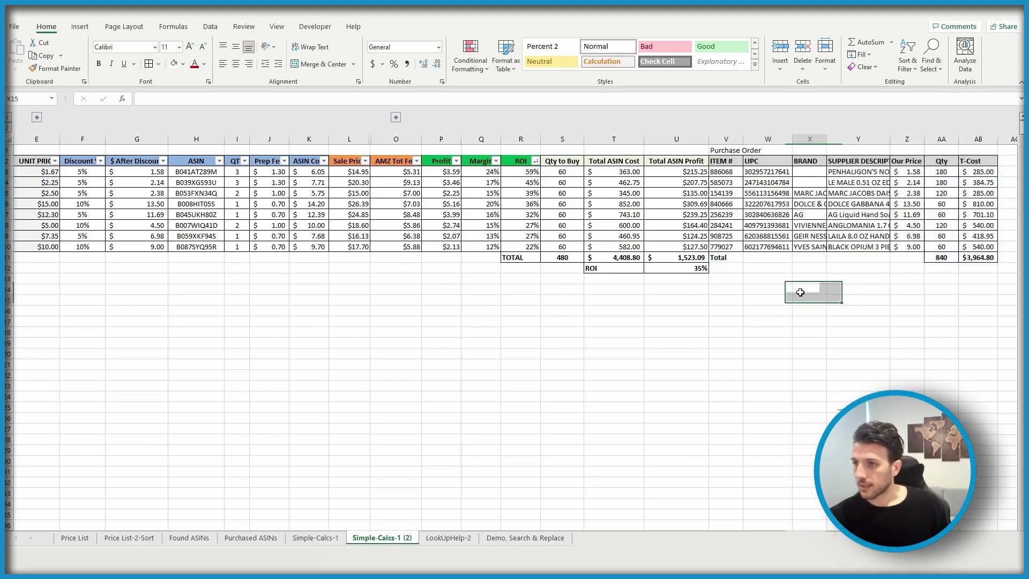
pyautogui.moveTo(723, 152); pyautogui.dragTo(988, 260)
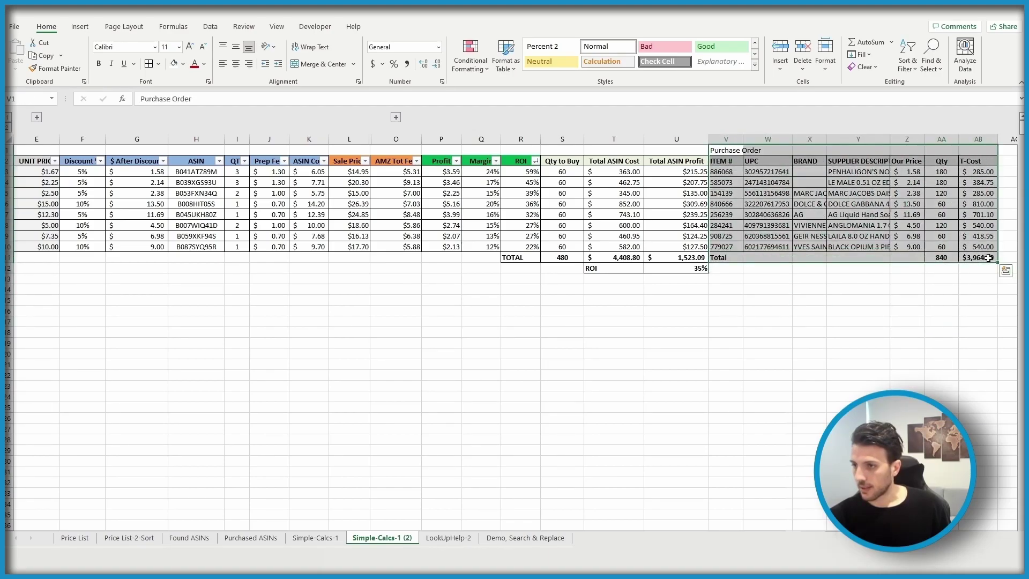
# Copy the Purchase Order table V1:AB11 and paste it back over itself as values only
pyautogui.hotkey('ctrl', 'c')
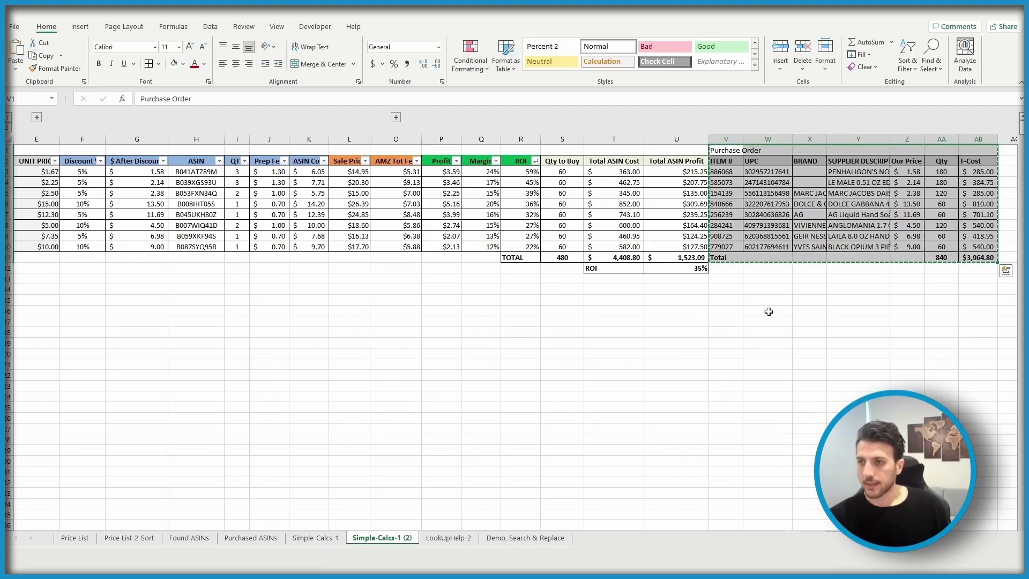
pyautogui.rightClick(719, 151)
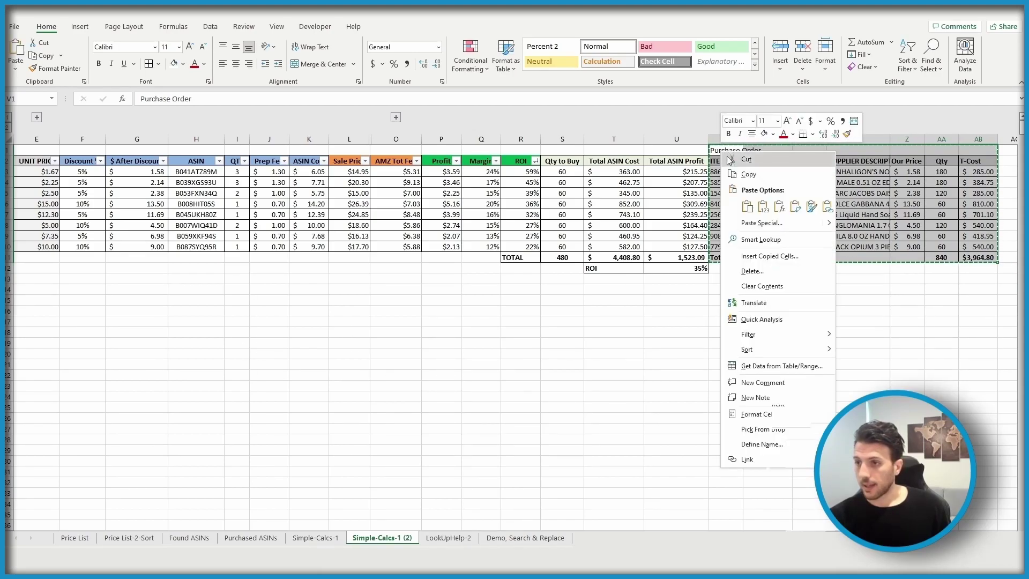
pyautogui.click(763, 211)
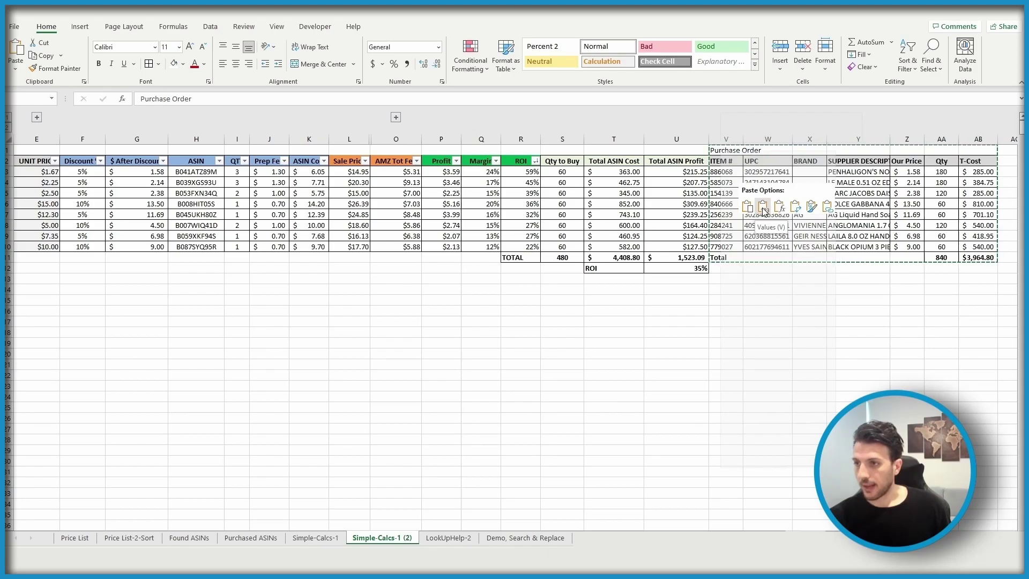
# Confirm the Our Price cell now holds a plain value and clear the pending copy
pyautogui.click(803, 311)
pyautogui.click(821, 352)
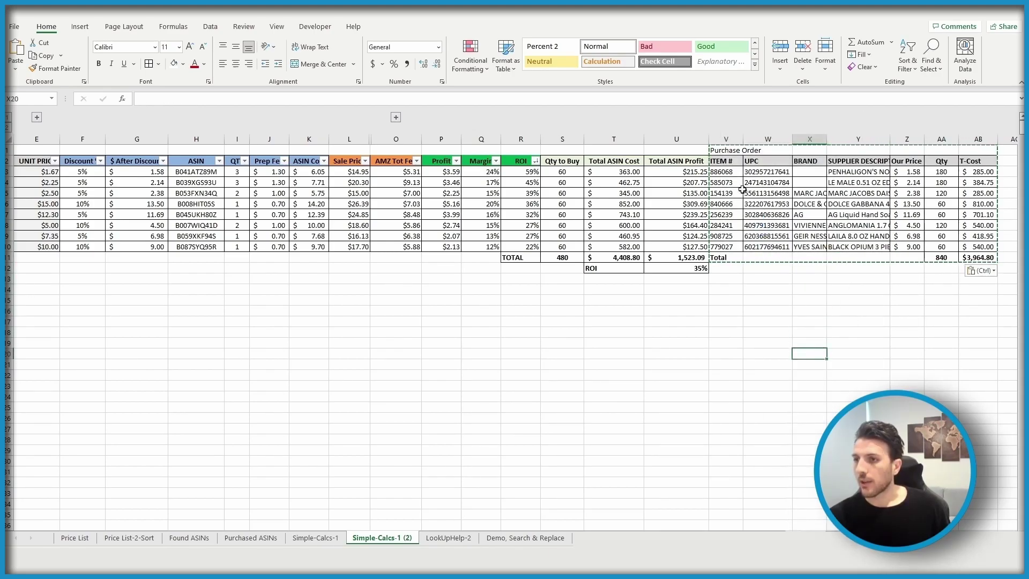
pyautogui.click(909, 173)
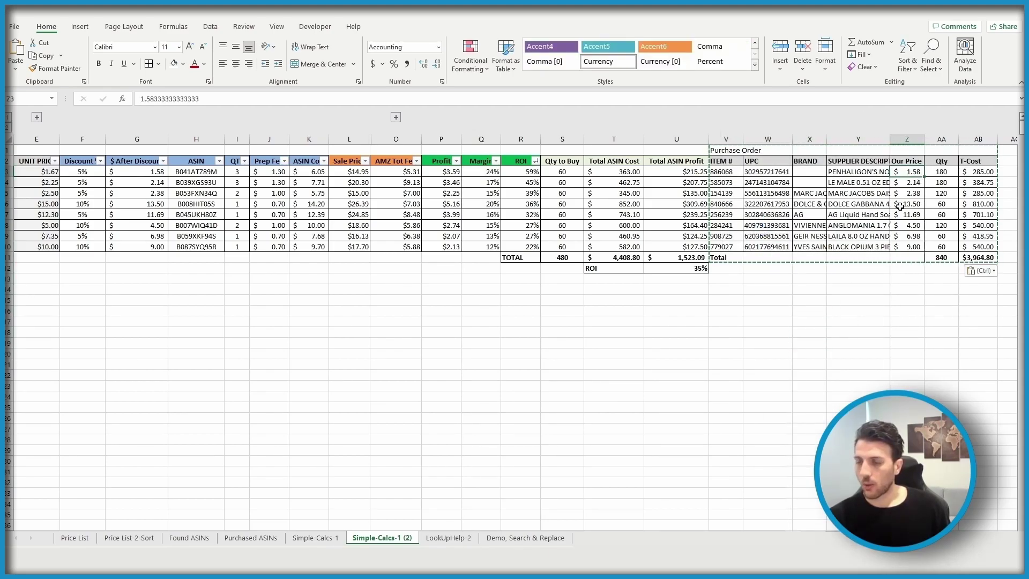
pyautogui.click(906, 343)
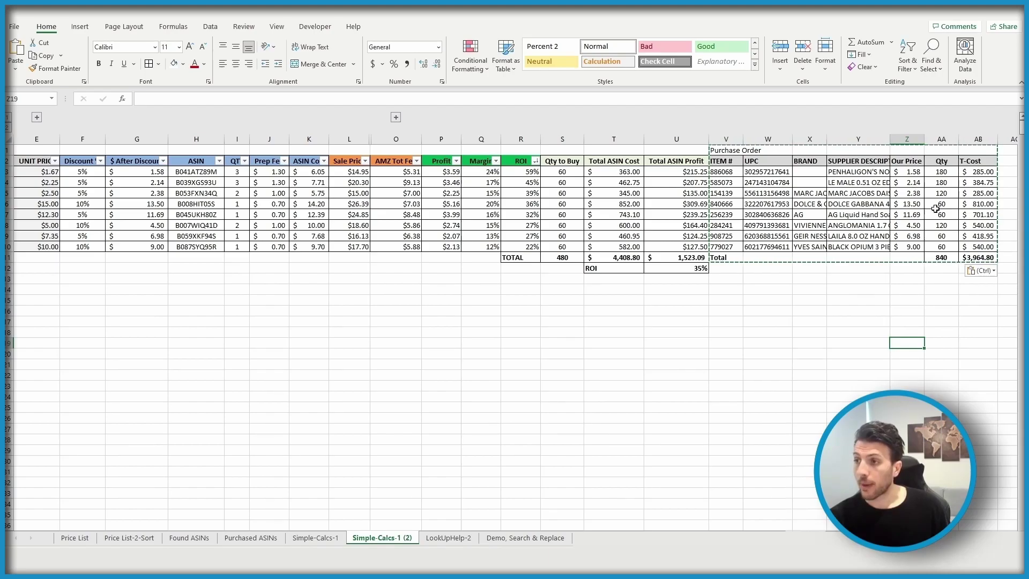
pyautogui.press('Up')
pyautogui.press('Up')
pyautogui.press('Up')
pyautogui.press('Up')
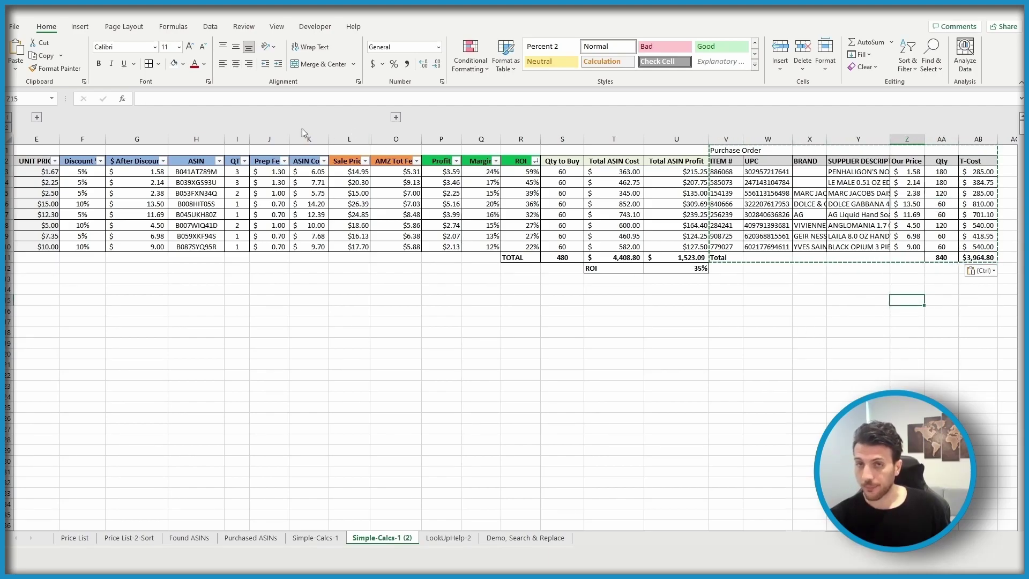
pyautogui.press('Escape')
pyautogui.press('Down')
pyautogui.press('Down')
pyautogui.press('Down')
pyautogui.press('Down')
pyautogui.press('Down')
pyautogui.press('Left')
pyautogui.press('Left')
pyautogui.press('Left')
pyautogui.press('Left')
pyautogui.press('Left')
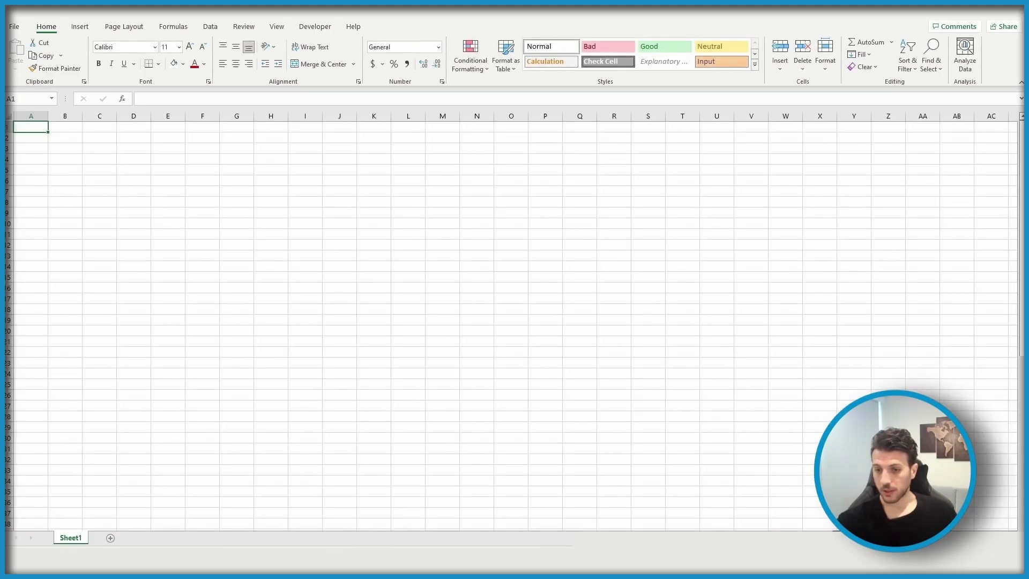
# Back in the original workbook, copy the Purchase Order table V1:AB11
pyautogui.moveTo(301, 557)
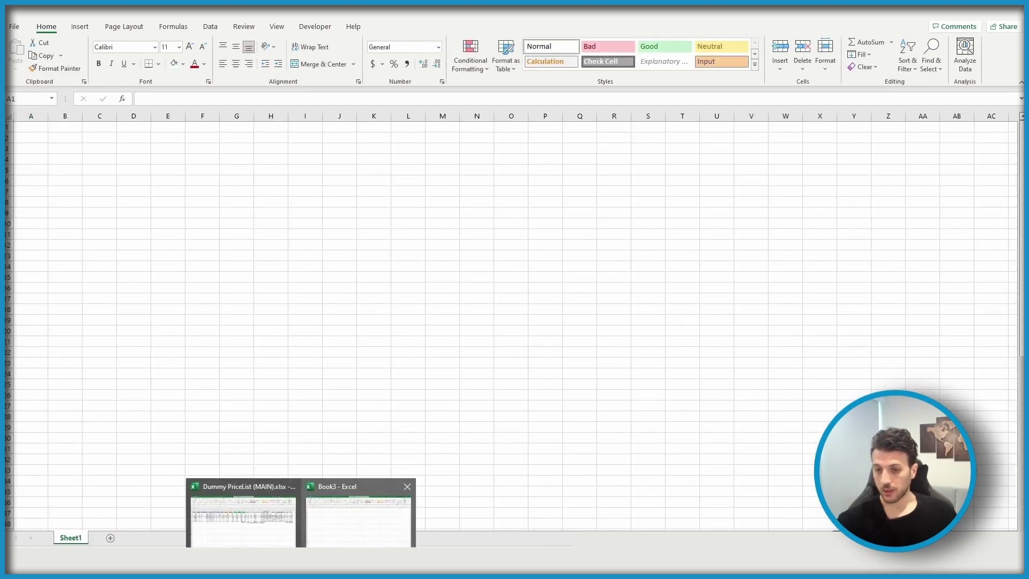
pyautogui.click(239, 529)
pyautogui.moveTo(718, 150); pyautogui.dragTo(980, 256)
pyautogui.hotkey('ctrl', 'c')
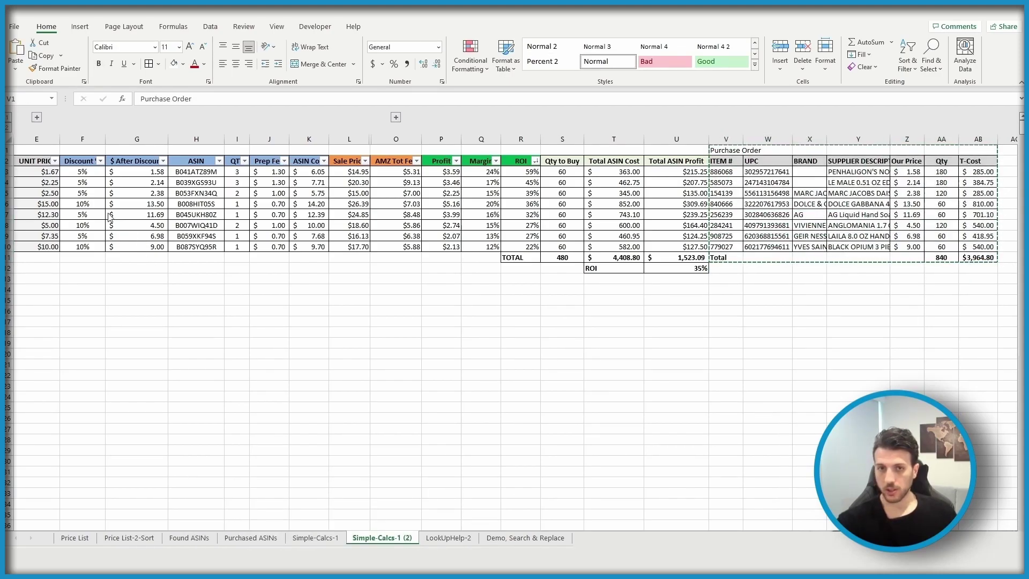
# Go to the new blank workbook and select cell C3 as the paste target
pyautogui.click(354, 514)
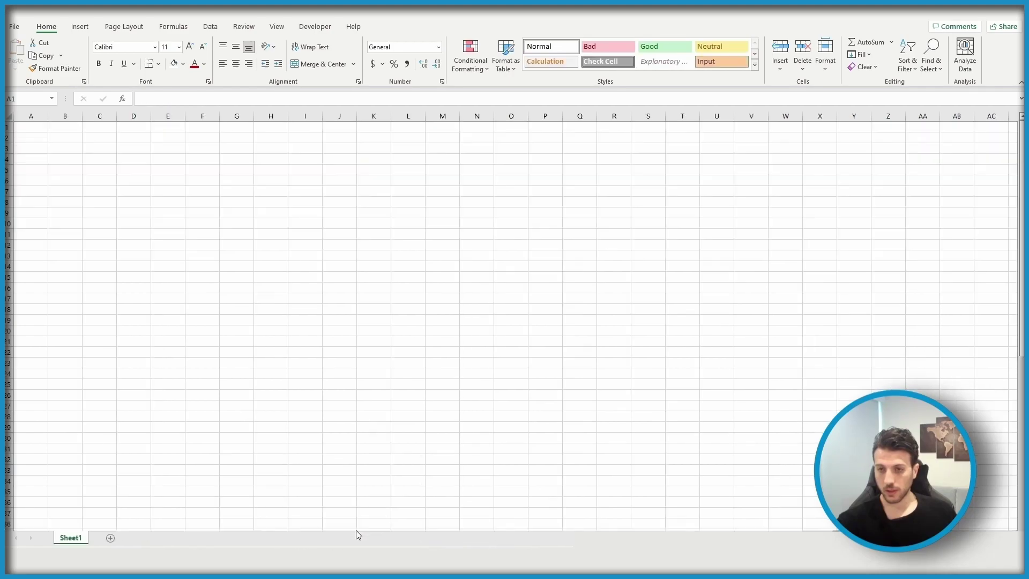
pyautogui.click(72, 170)
pyautogui.click(66, 139)
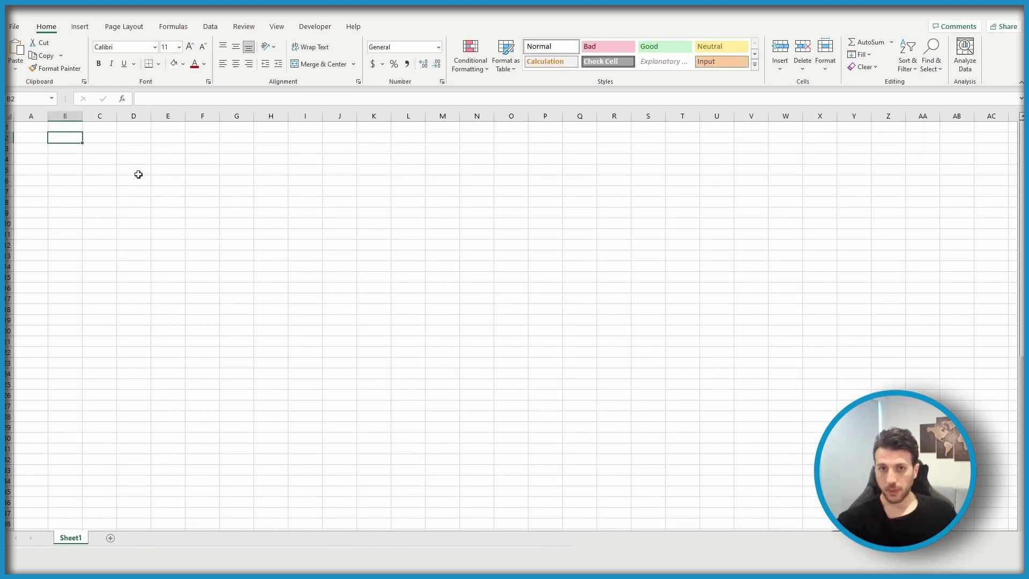
pyautogui.click(97, 155)
# Paste the table at C3 and AutoFit columns C through I to their contents
pyautogui.hotkey('ctrl', 'v')
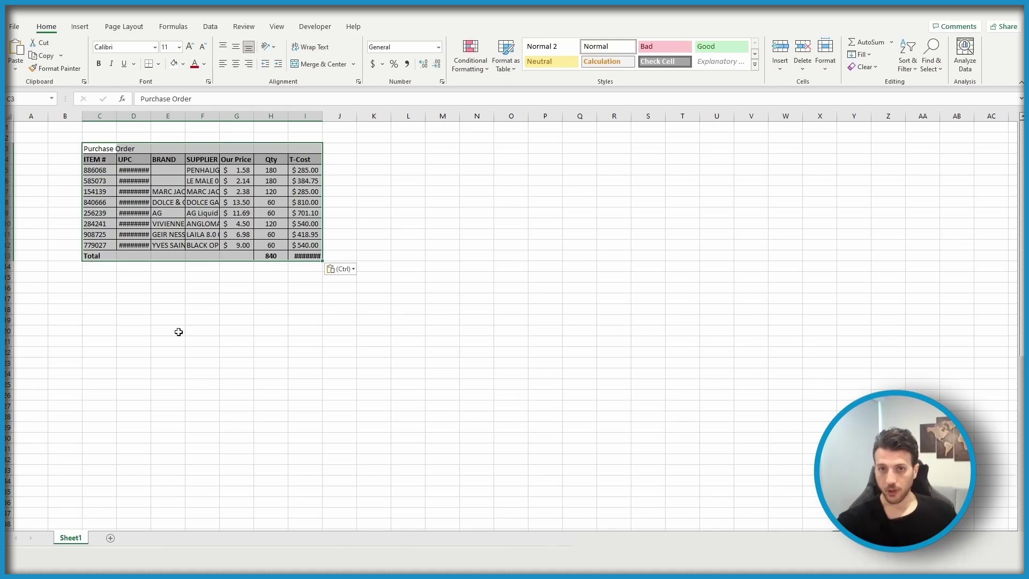
pyautogui.click(202, 370)
pyautogui.moveTo(98, 119); pyautogui.dragTo(308, 116)
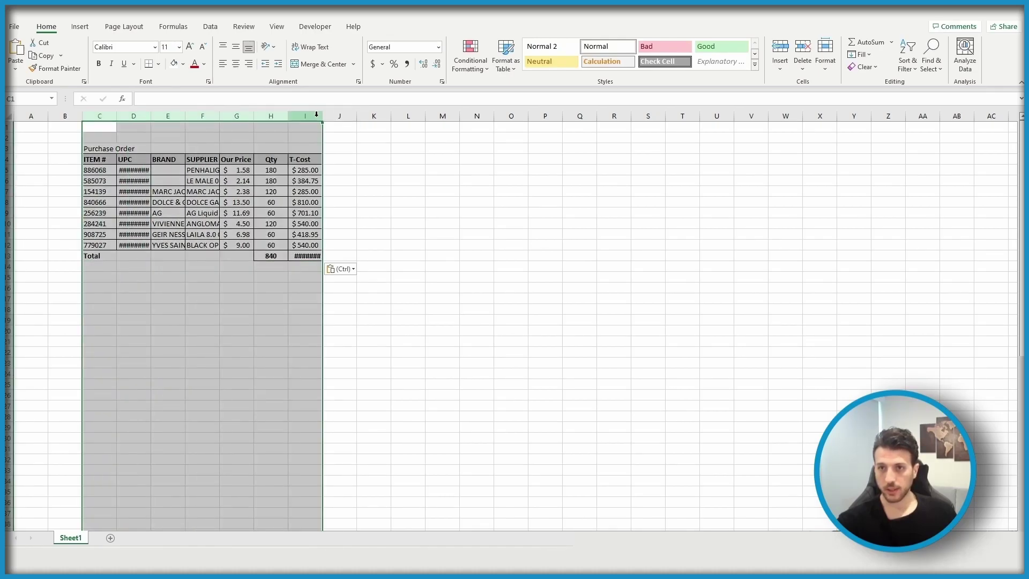
pyautogui.click(339, 116)
pyautogui.moveTo(114, 114); pyautogui.dragTo(321, 122)
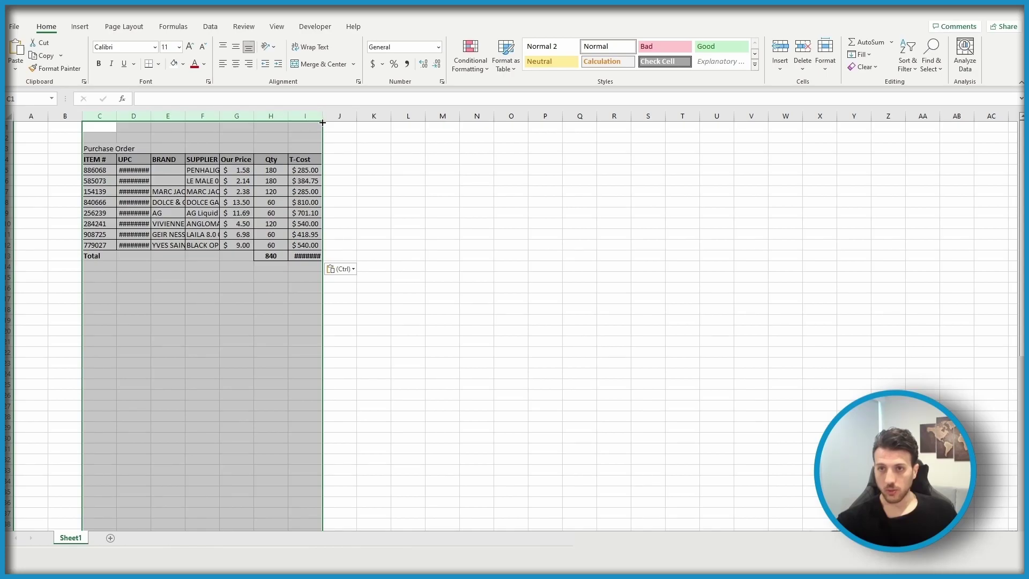
pyautogui.doubleClick(323, 116)
# Make the Purchase Order title in C3 bold
pyautogui.click(464, 308)
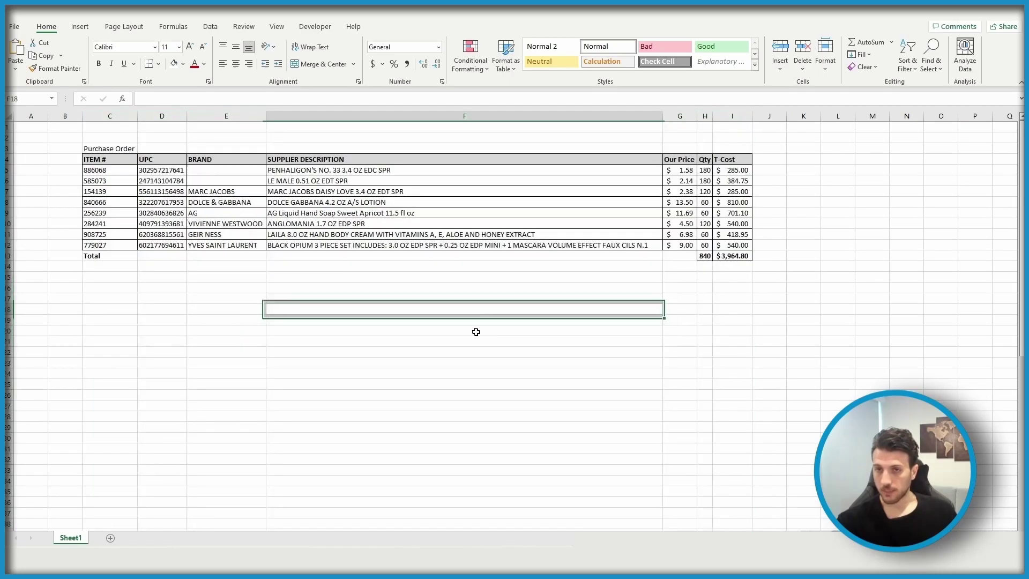
pyautogui.click(122, 149)
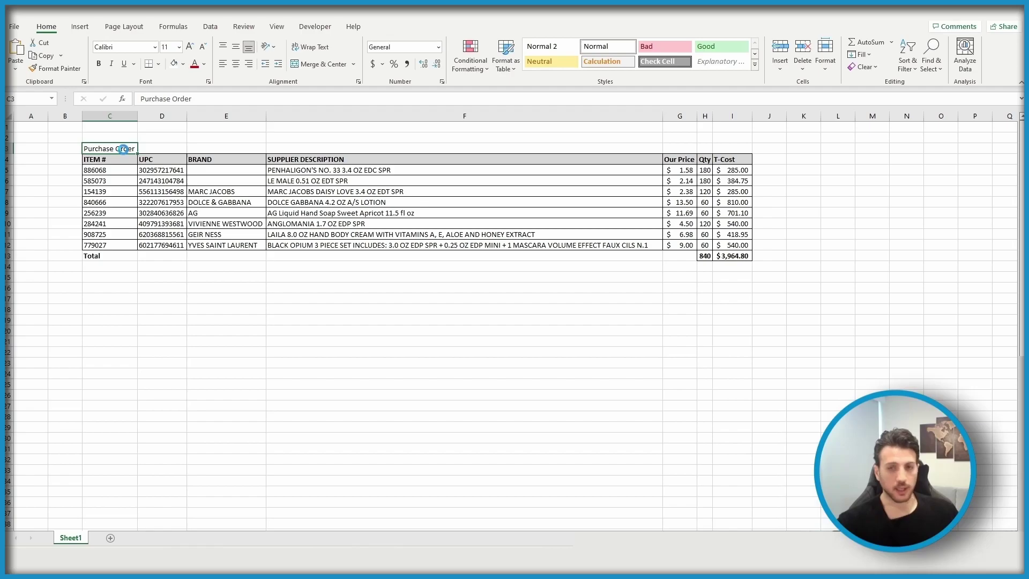
pyautogui.click(212, 313)
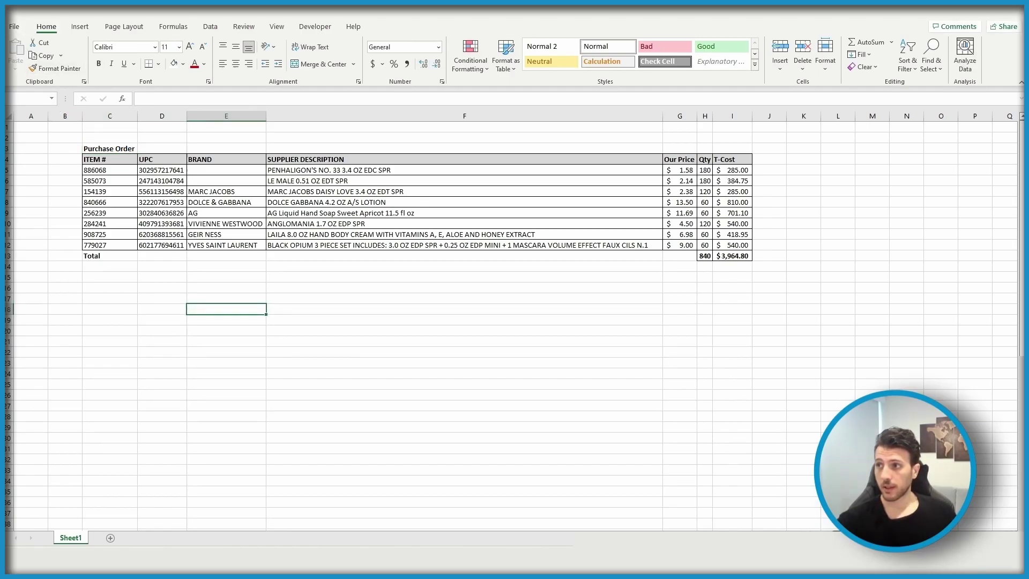
# Close the new workbook, saving it to Documents as 'PO - (DATE) ABC.xlsx'
pyautogui.click(1012, 5)
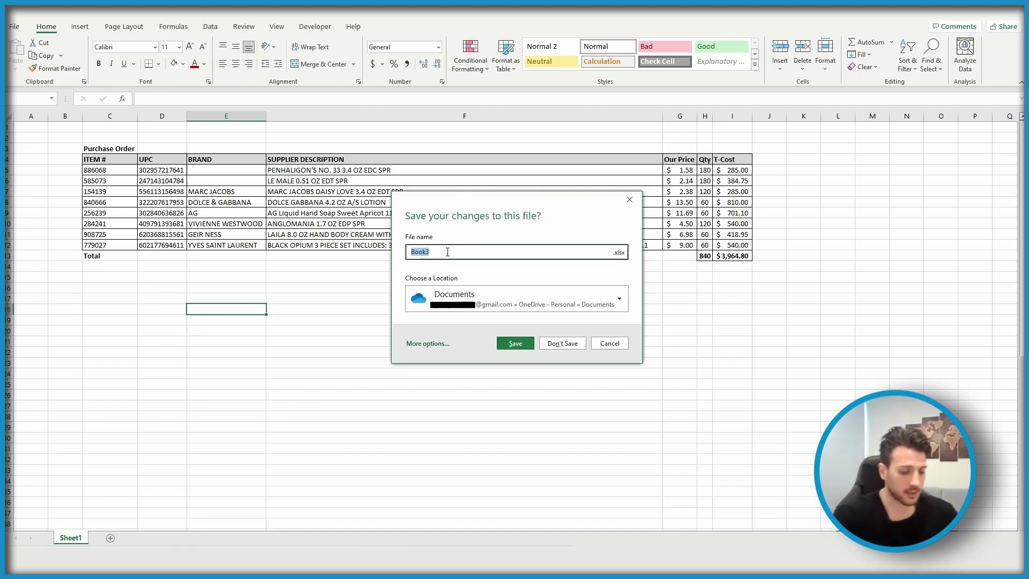
pyautogui.write('PO - ')
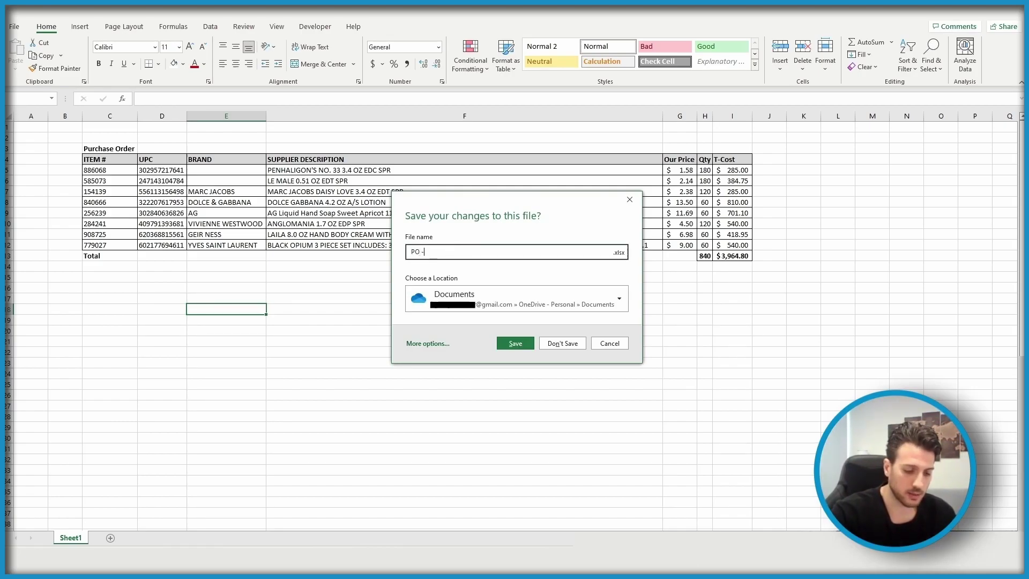
pyautogui.write('(DATE')
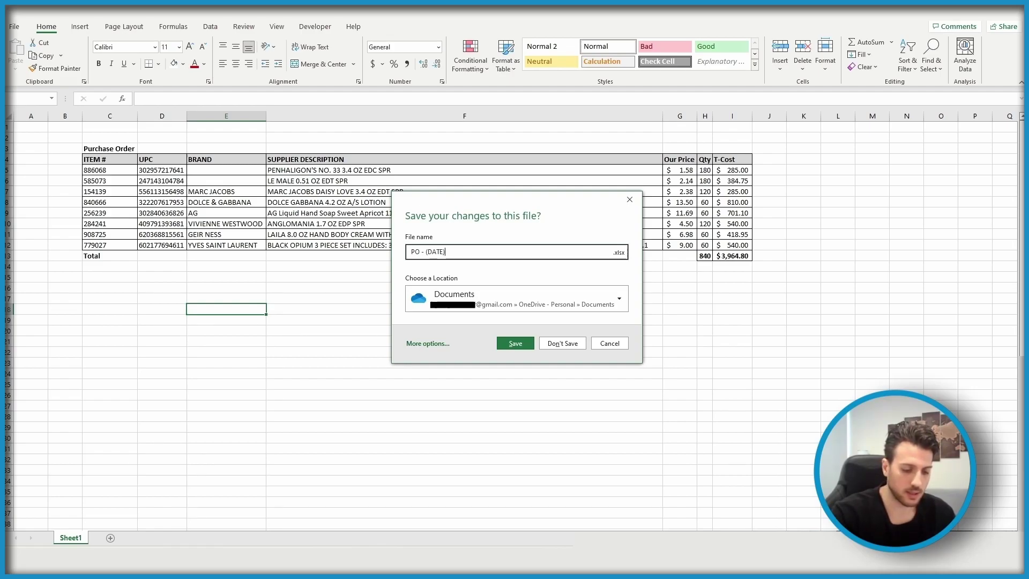
pyautogui.write(')')
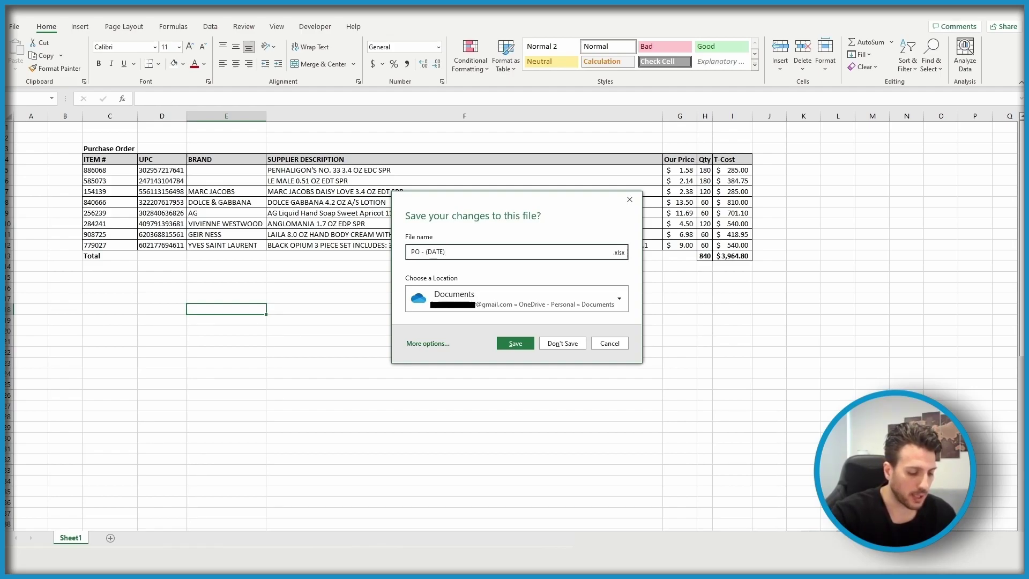
pyautogui.write(' ABS')
pyautogui.press('BackSpace')
pyautogui.write('C')
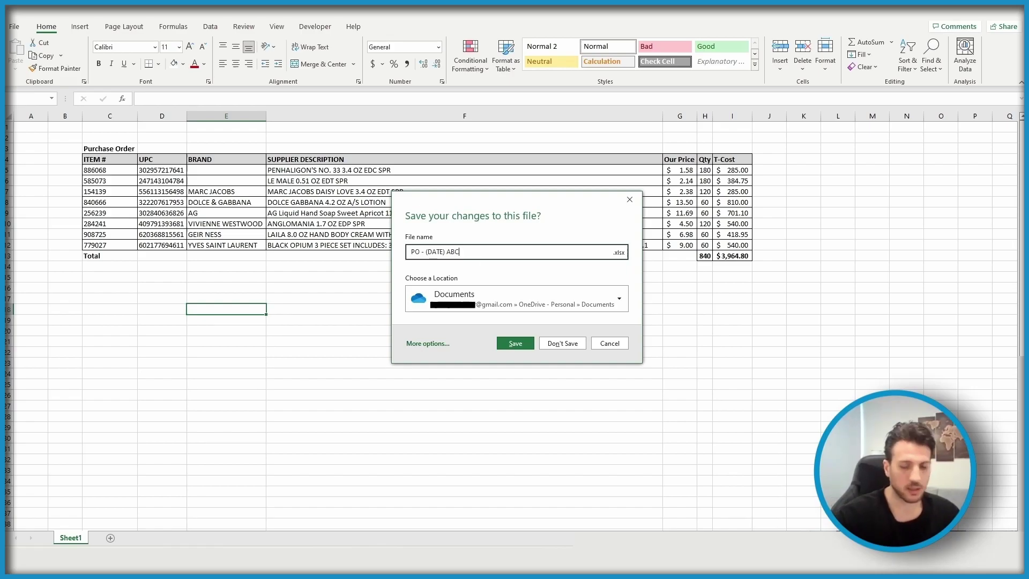
pyautogui.click(524, 343)
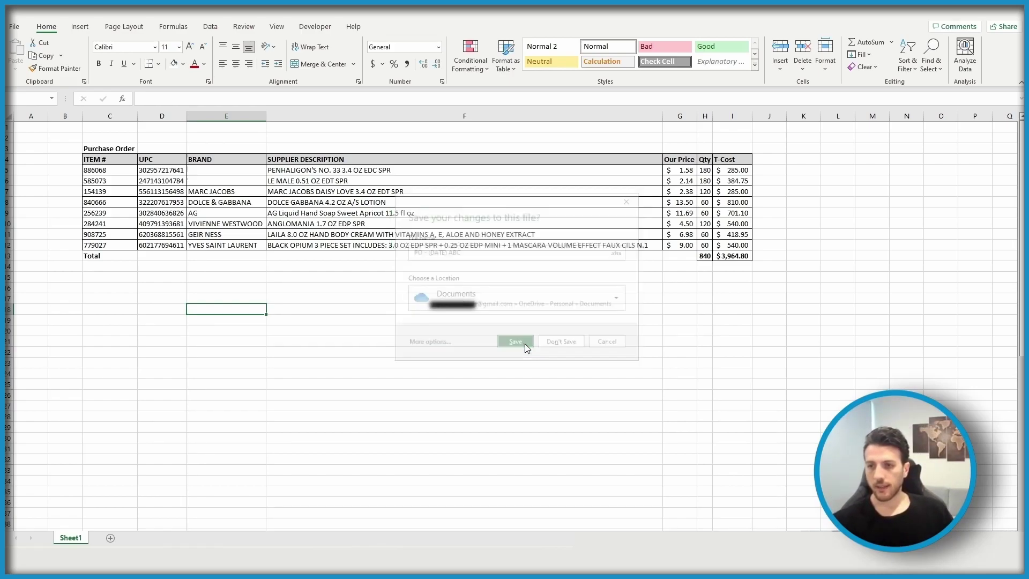